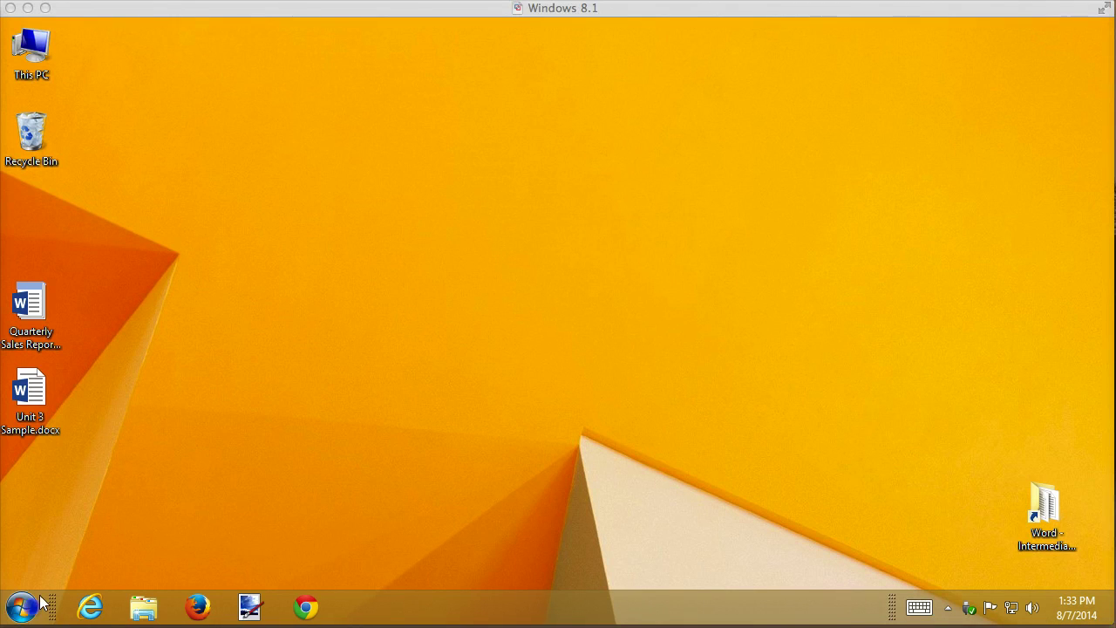
Activate the Windows virtual machine window.
{"action": "left_click", "coordinate": [52, 475]}
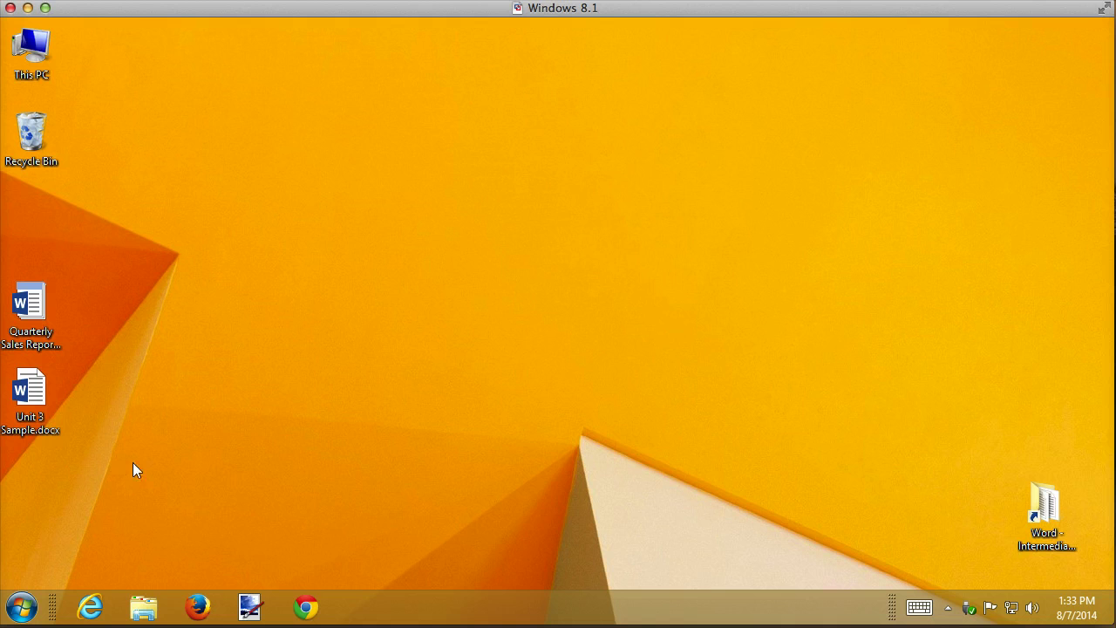
Launch Word 2013 from the Start menu and create a blank Times New Roman 12 document.
{"action": "left_click", "coordinate": [22, 608]}
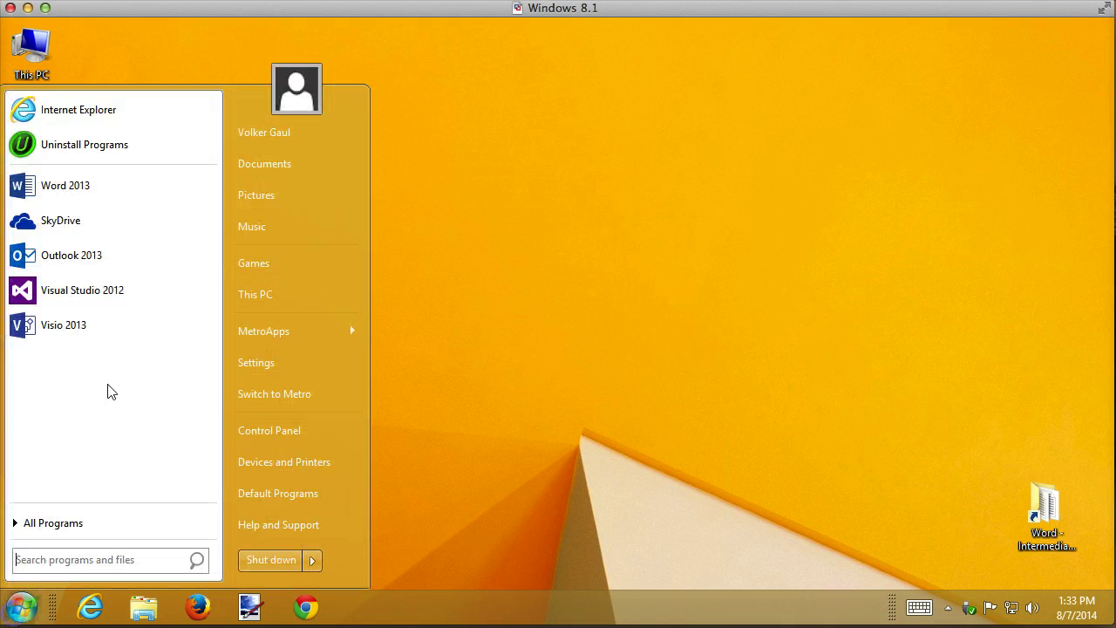
{"action": "left_click", "coordinate": [68, 188]}
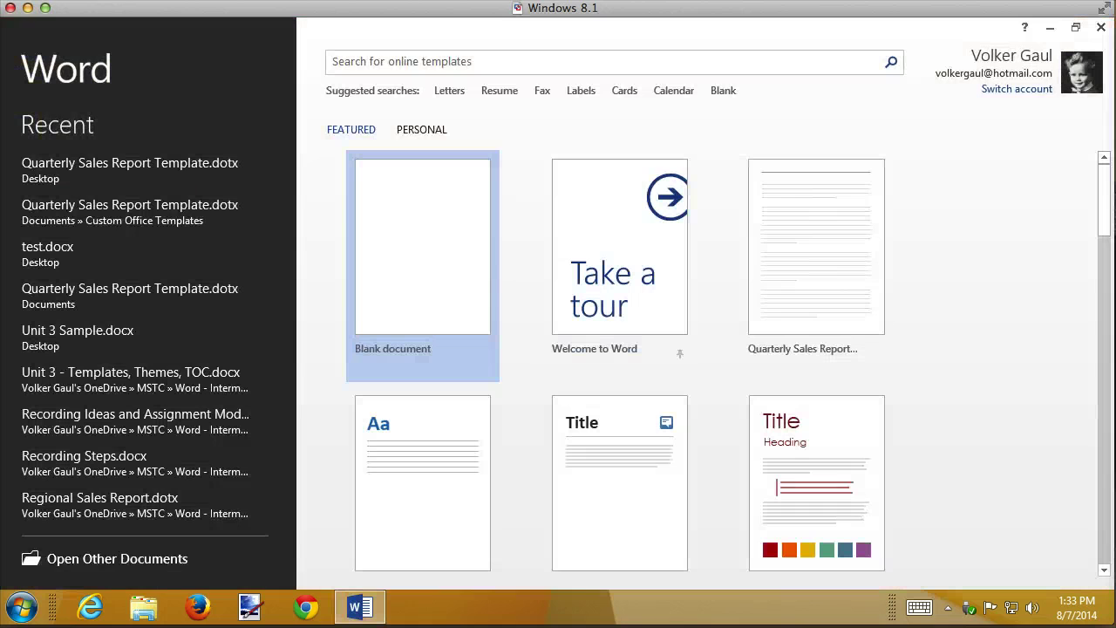
{"action": "left_click", "coordinate": [426, 241]}
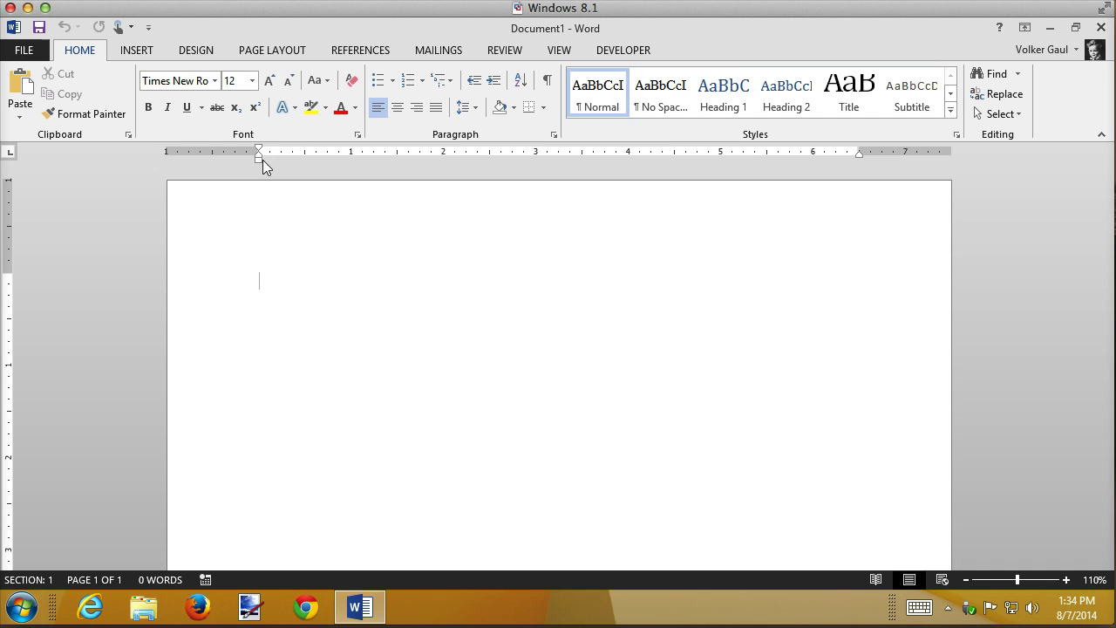
Inspect the paragraph and default tab settings, cancelling without making changes.
{"action": "double_click", "coordinate": [258, 159]}
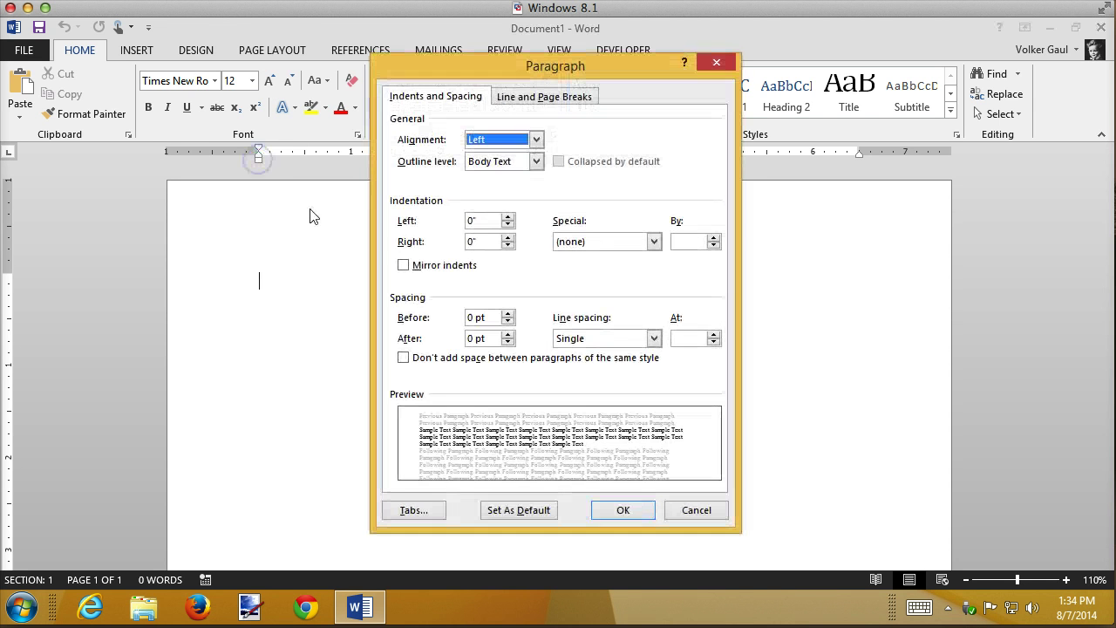
{"action": "left_click", "coordinate": [413, 510]}
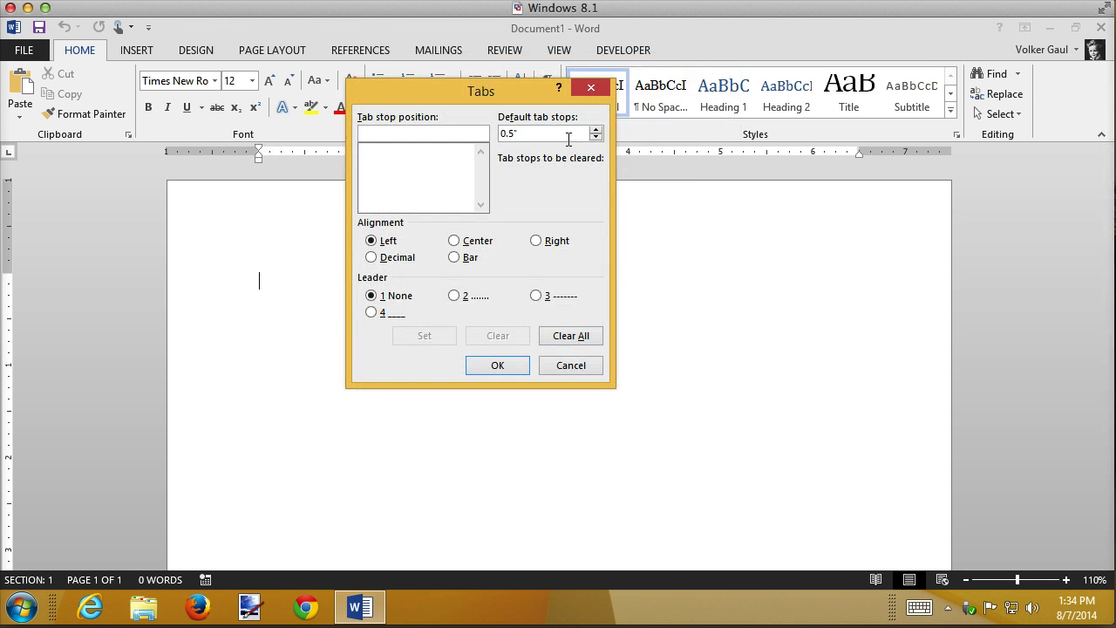
{"action": "left_click", "coordinate": [572, 365]}
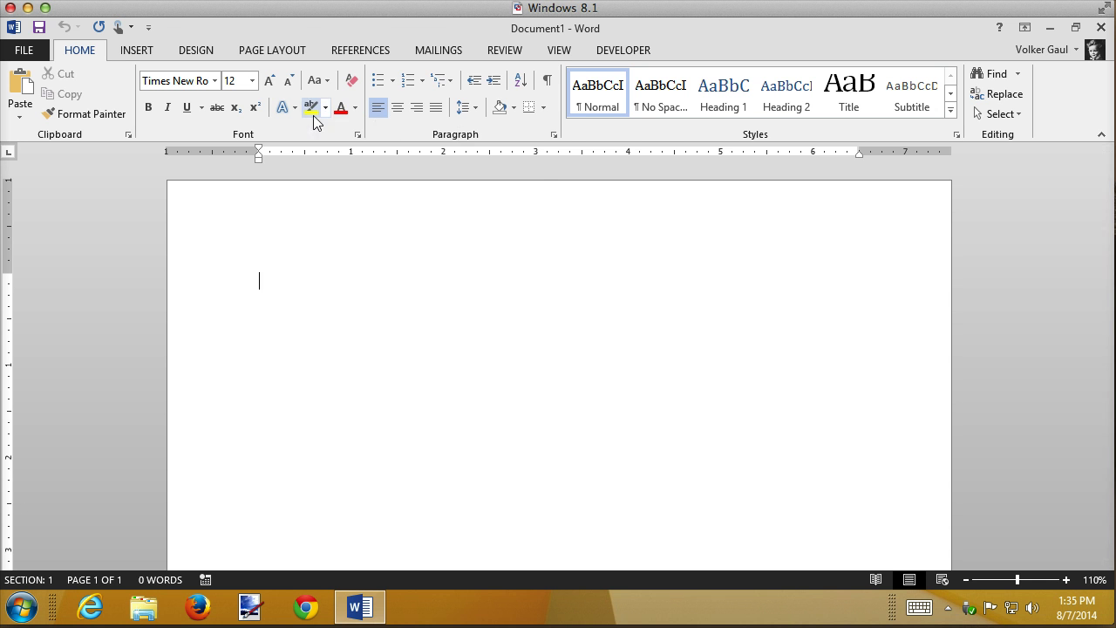
Close Word and browse through This PC to C:\Users\Student.
{"action": "left_click", "coordinate": [1101, 29]}
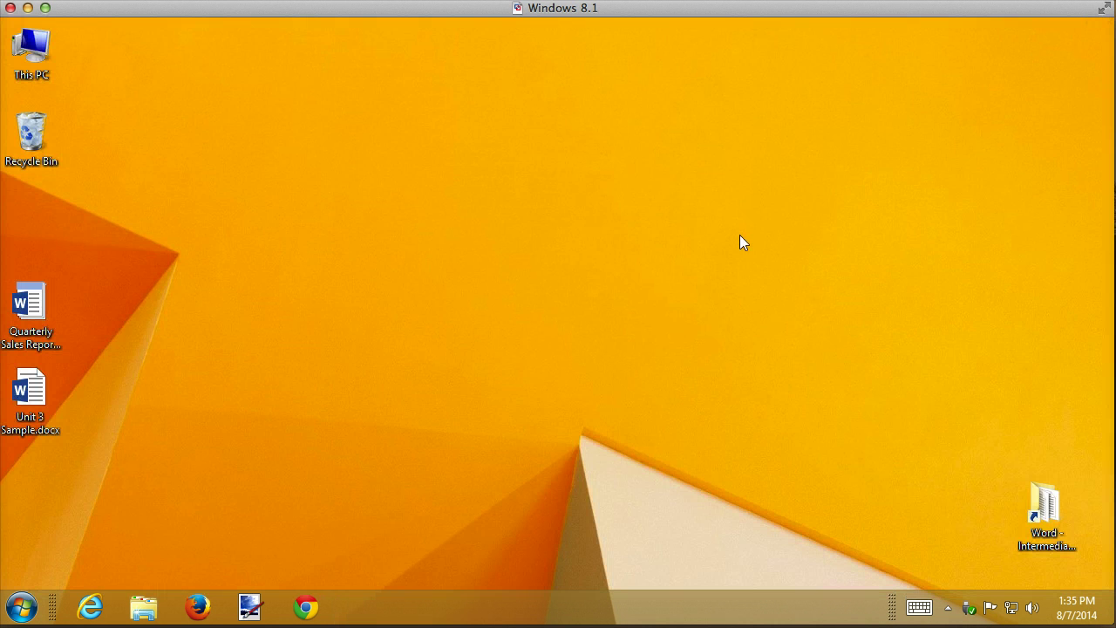
{"action": "double_click", "coordinate": [38, 57]}
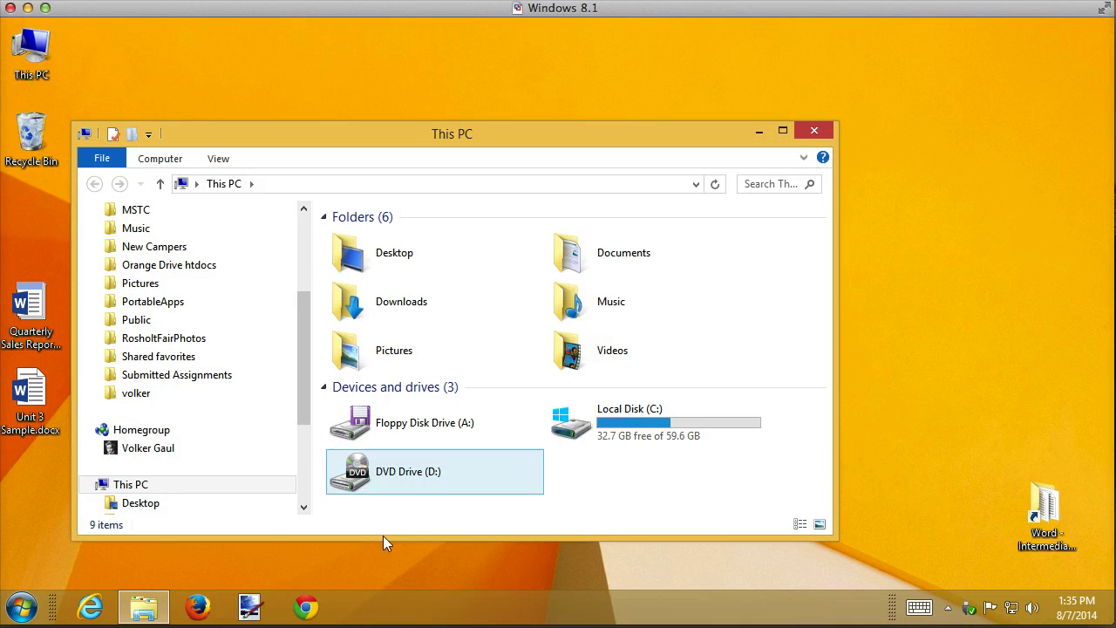
{"action": "double_click", "coordinate": [641, 420]}
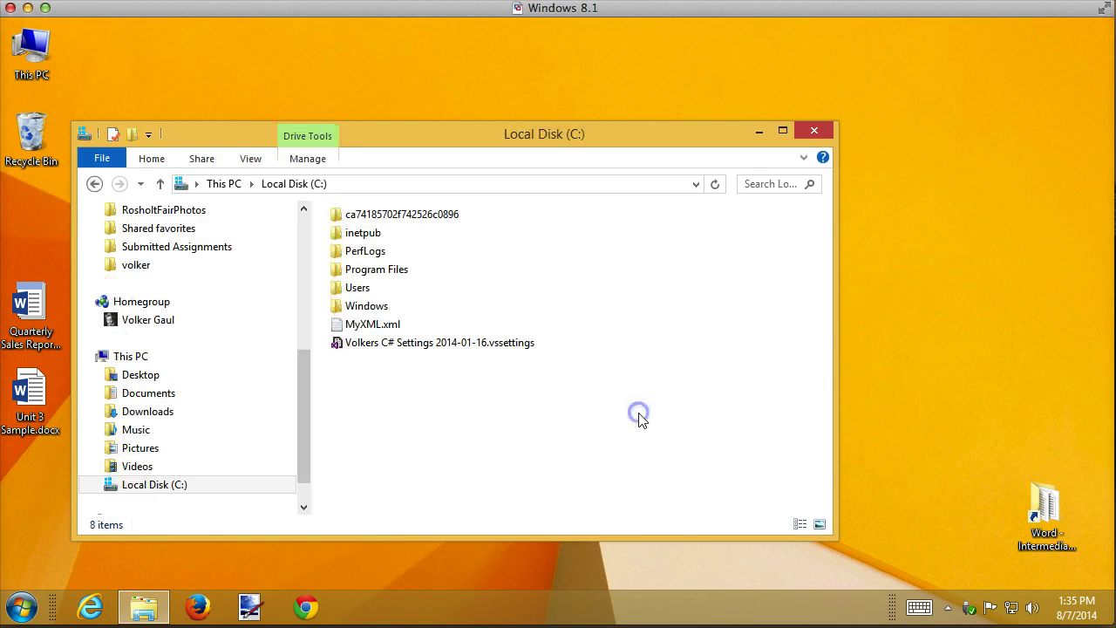
{"action": "left_click", "coordinate": [357, 290]}
{"action": "double_click", "coordinate": [358, 290]}
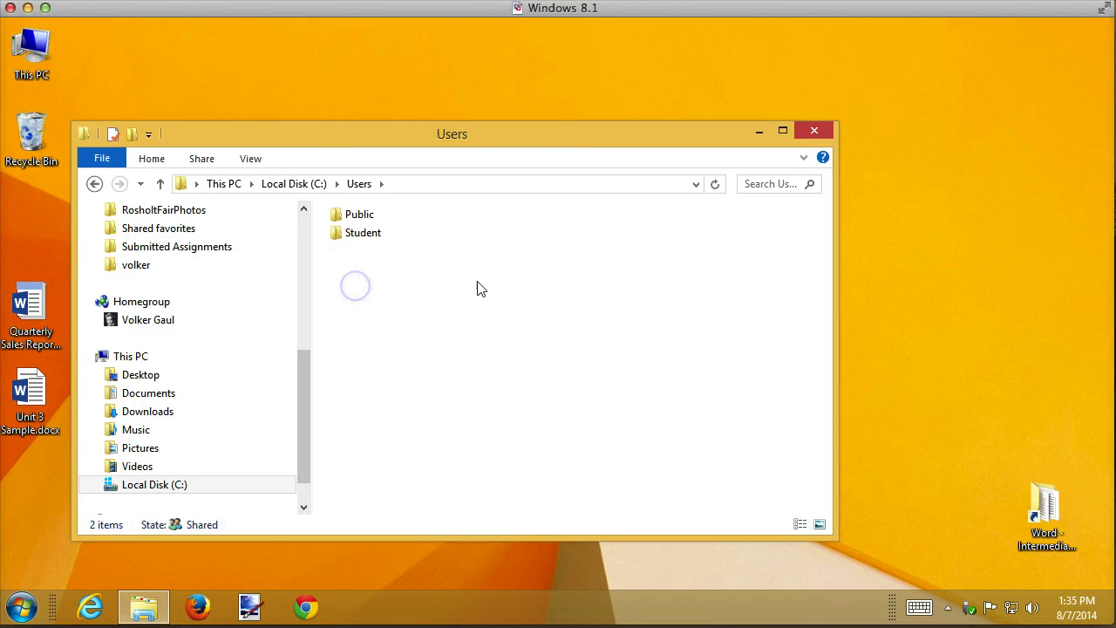
{"action": "double_click", "coordinate": [345, 241]}
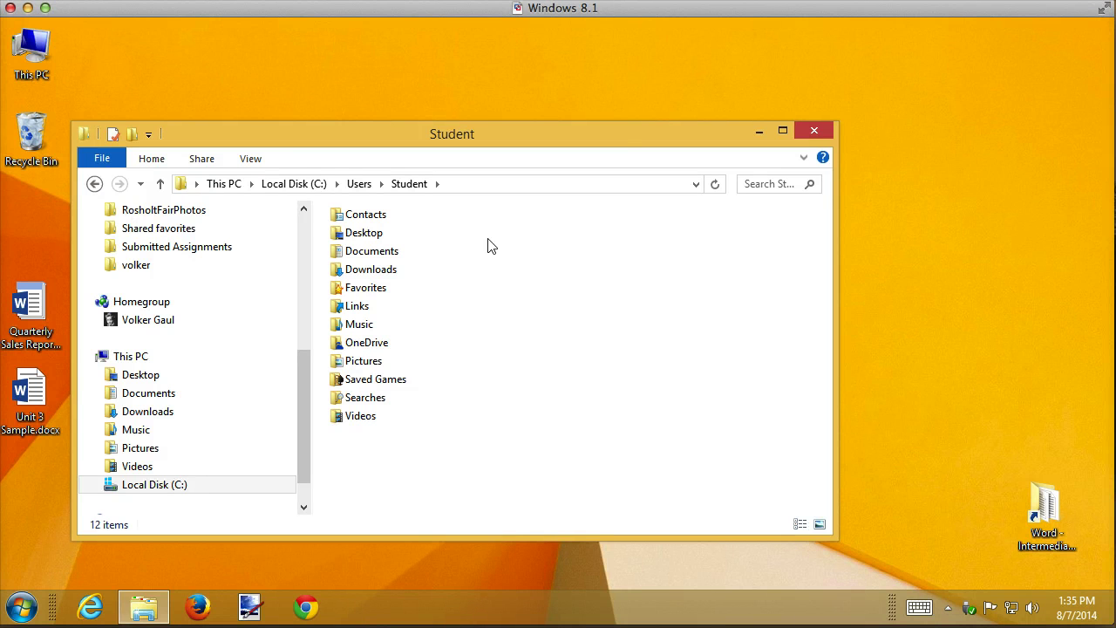
Turn on 'Show hidden files, folders, and drives' in Folder Options.
{"action": "left_click", "coordinate": [245, 160]}
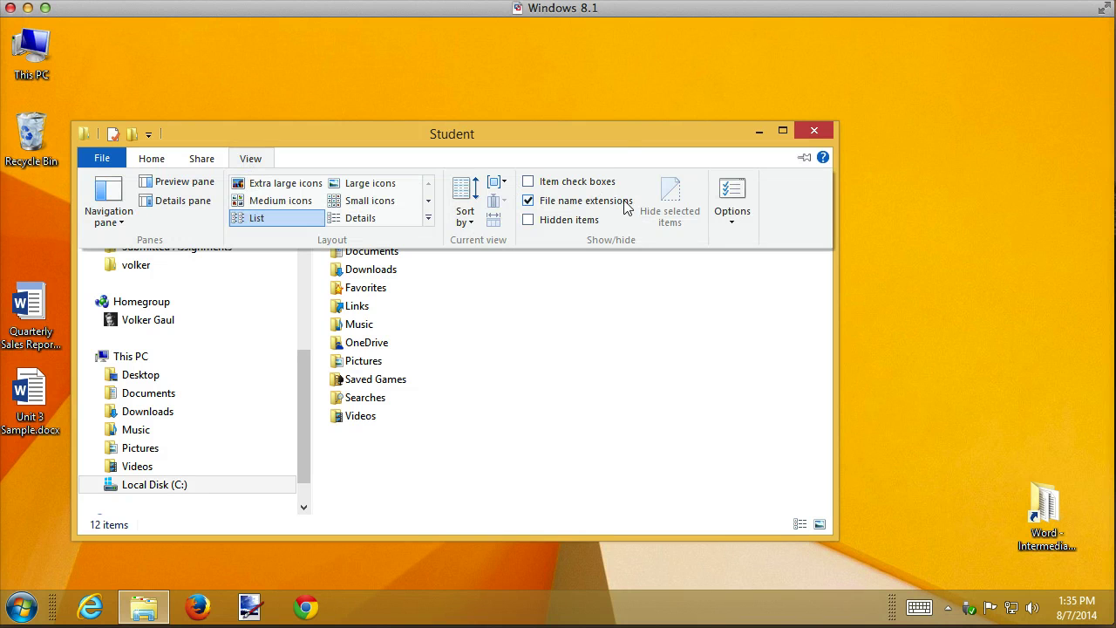
{"action": "left_click", "coordinate": [734, 223]}
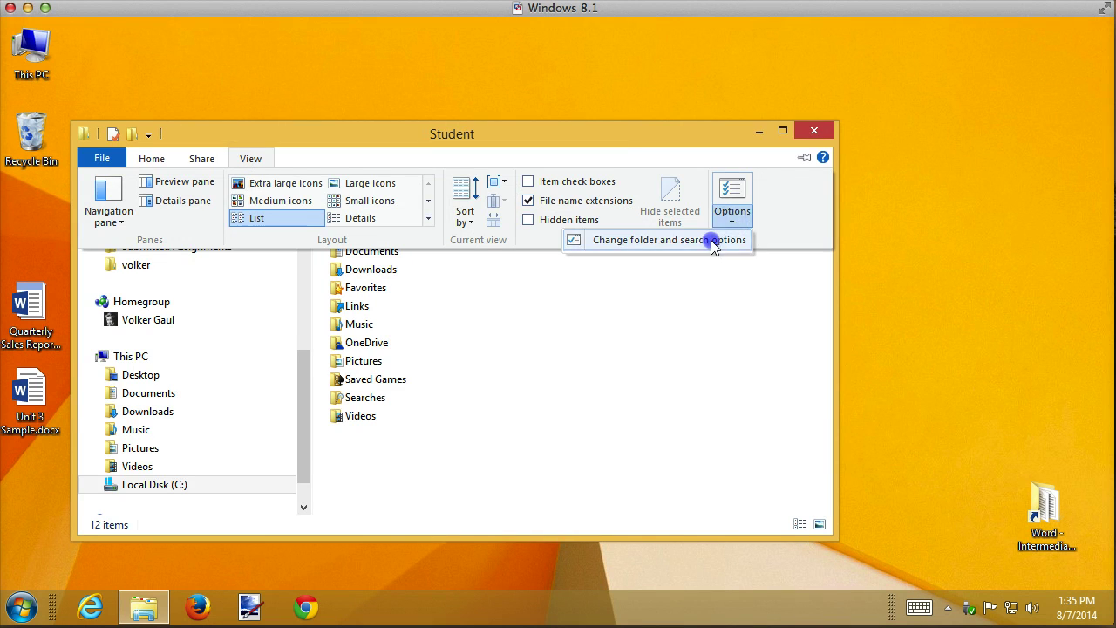
{"action": "left_click", "coordinate": [716, 240]}
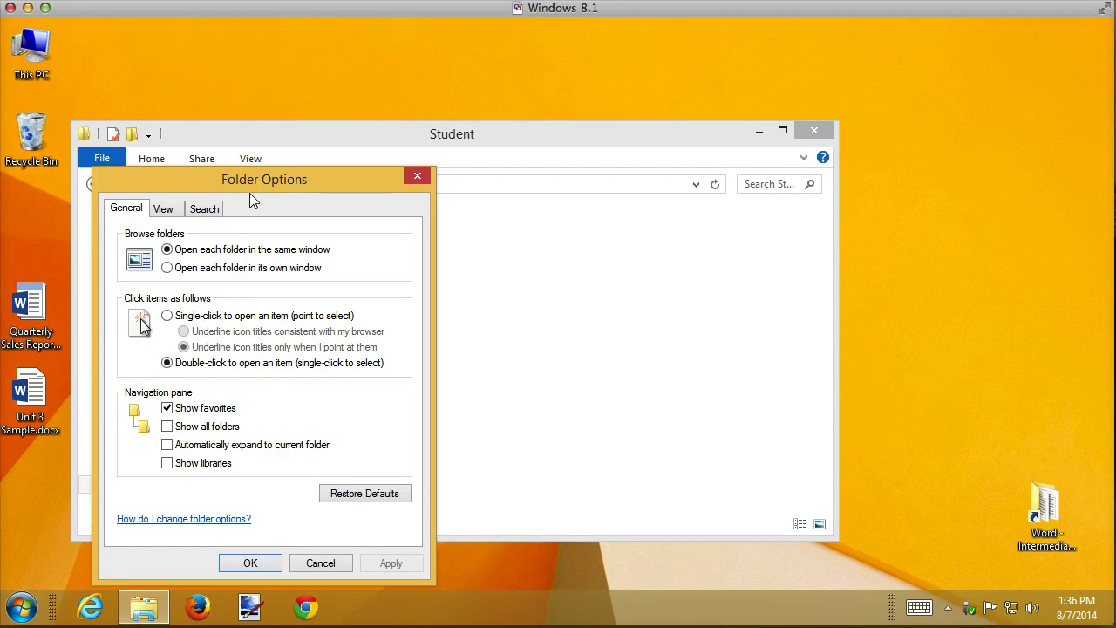
{"action": "left_click", "coordinate": [162, 211]}
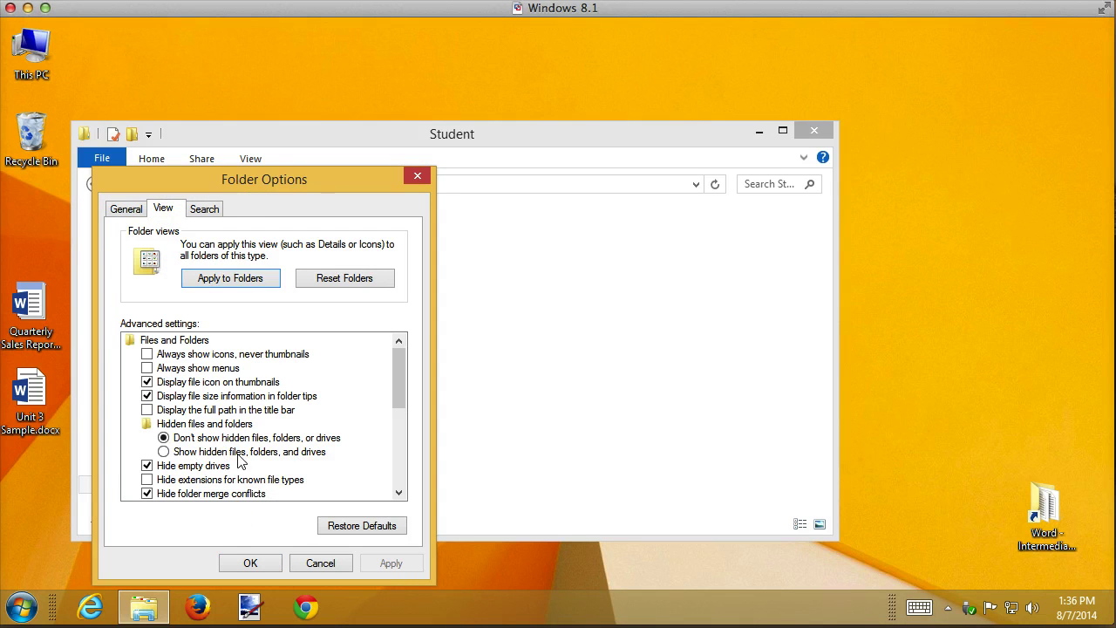
{"action": "left_click", "coordinate": [177, 450]}
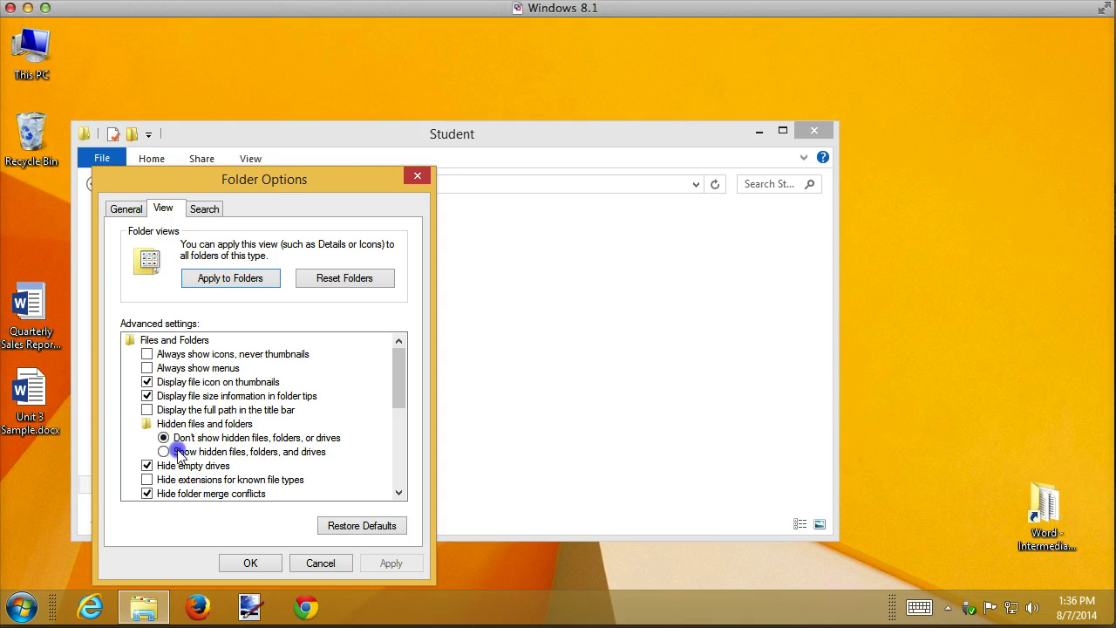
{"action": "left_click", "coordinate": [253, 566]}
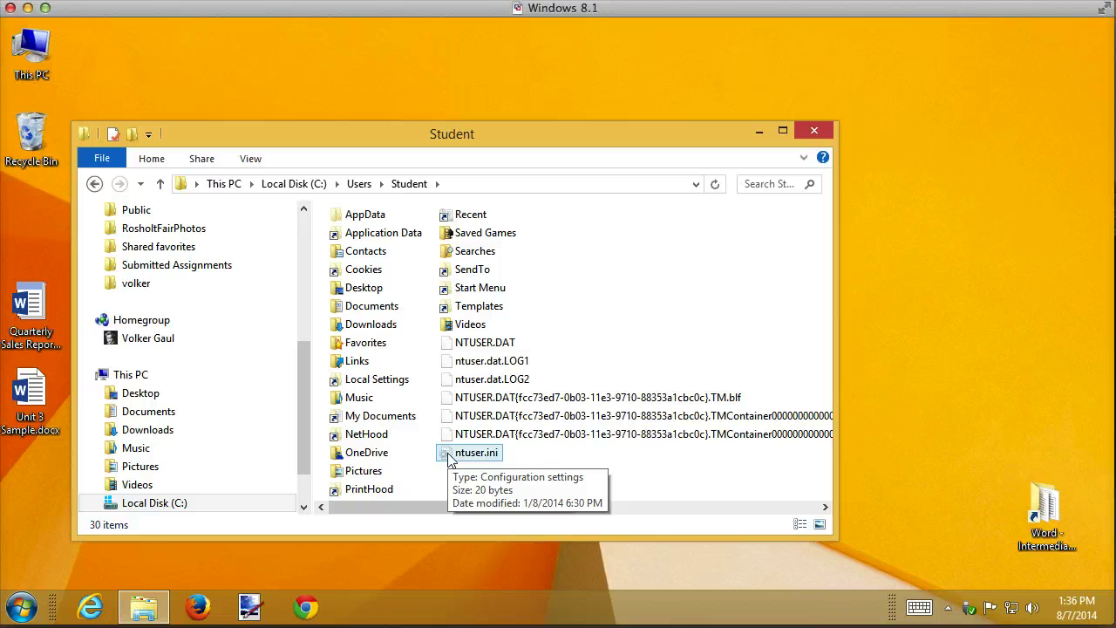
Navigate AppData > Roaming > Microsoft > Templates to reach Normal.dotm.
{"action": "double_click", "coordinate": [370, 223]}
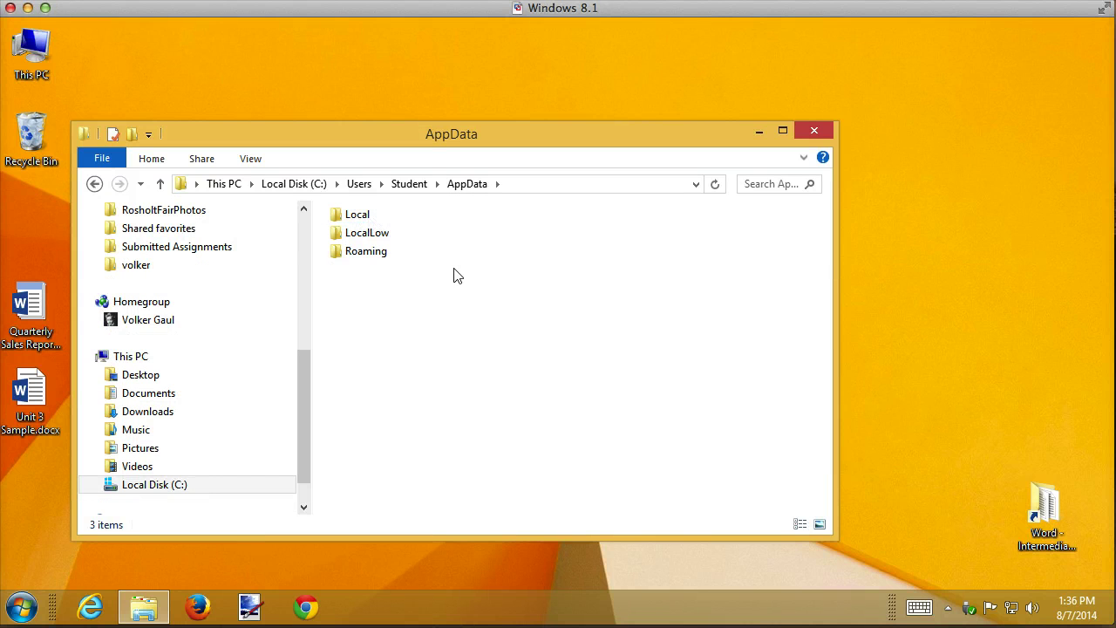
{"action": "double_click", "coordinate": [364, 253]}
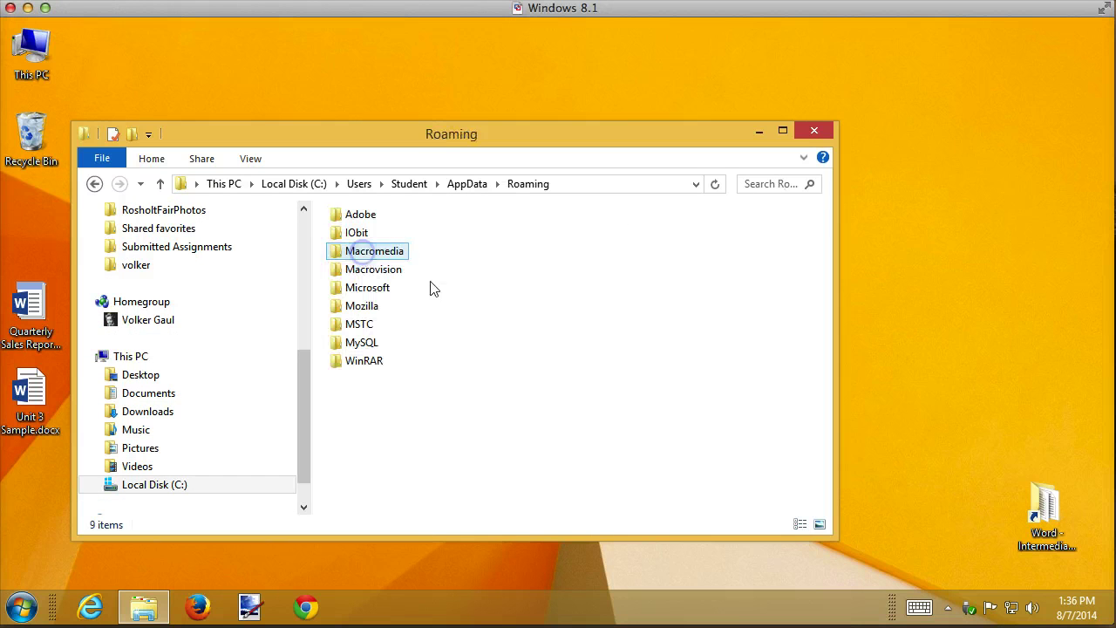
{"action": "double_click", "coordinate": [367, 288]}
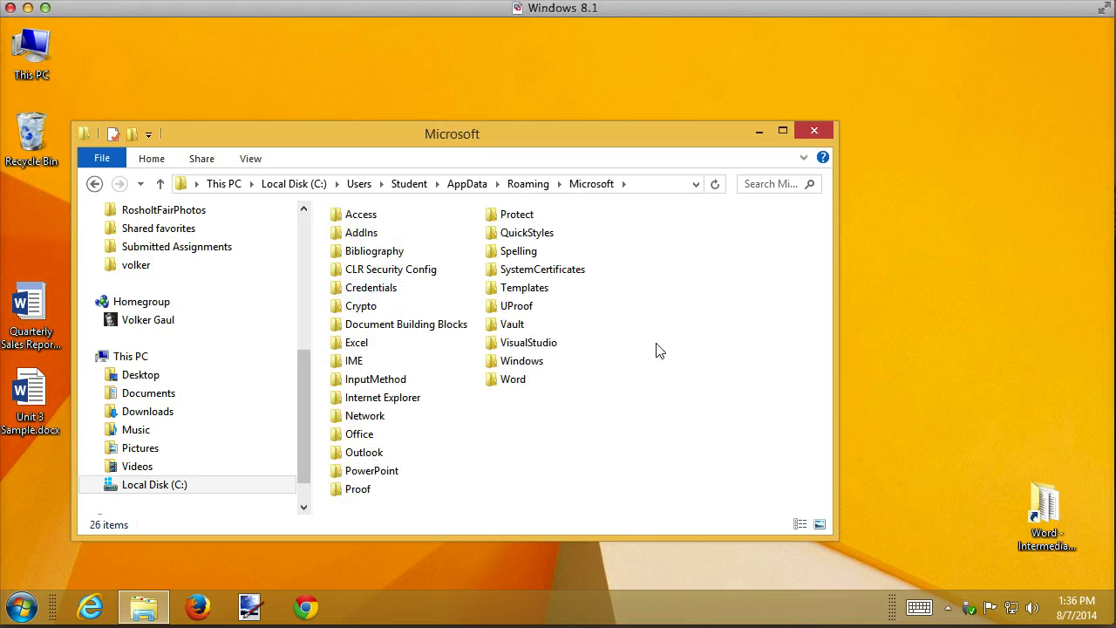
{"action": "double_click", "coordinate": [528, 289]}
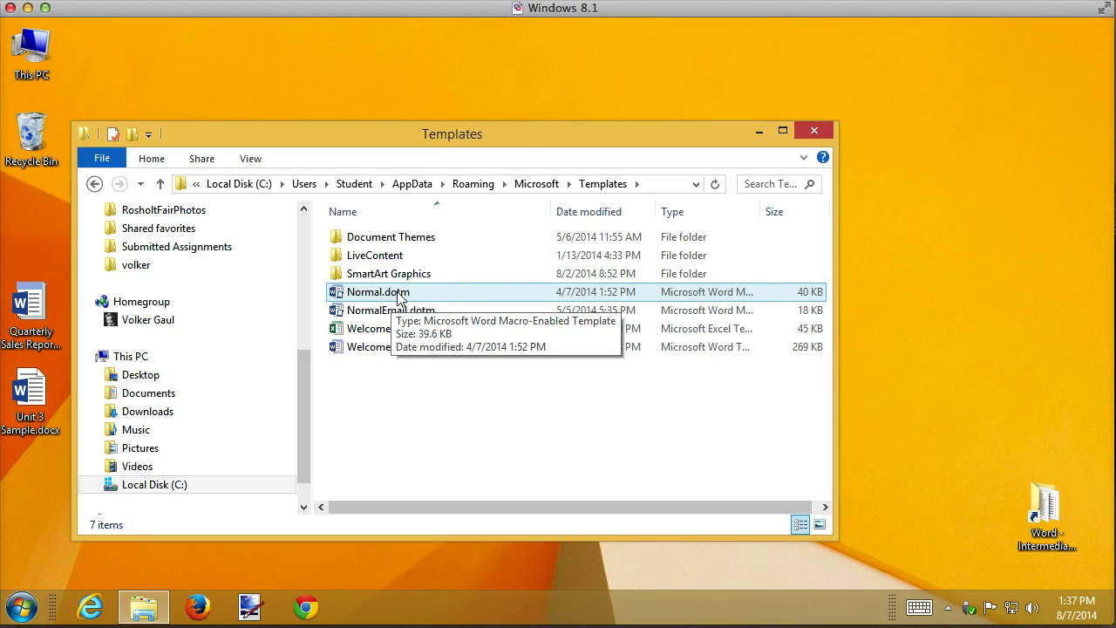
Rename Normal.dotm to oldNormal.dotm by prefixing 'old' to its name.
{"action": "right_click", "coordinate": [398, 293]}
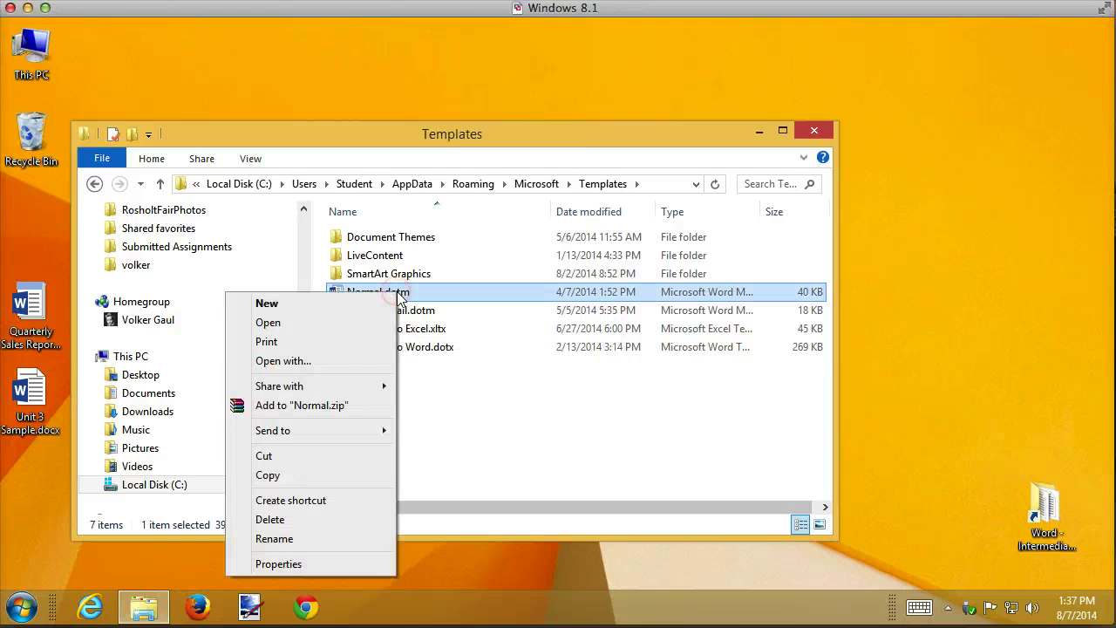
{"action": "left_click", "coordinate": [281, 538]}
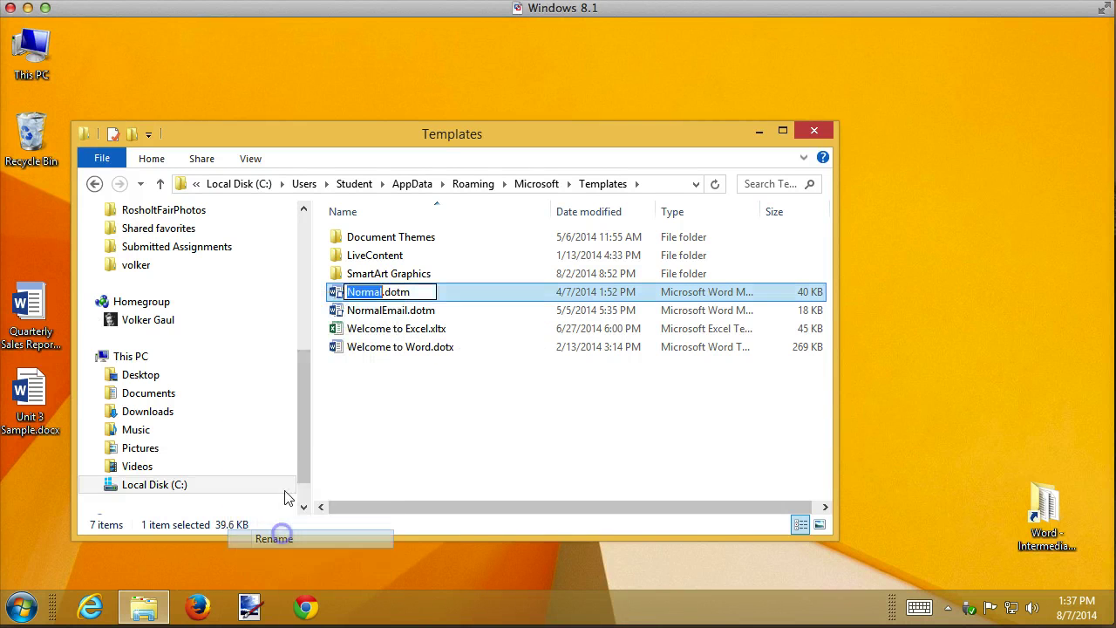
{"action": "key", "text": "Right"}
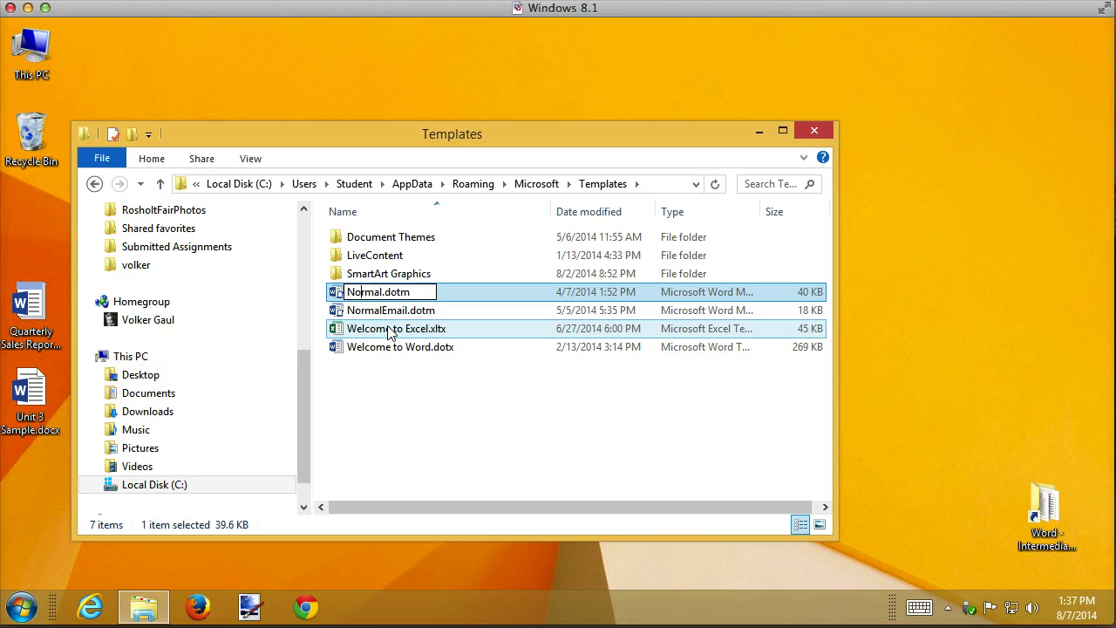
{"action": "type", "text": "old"}
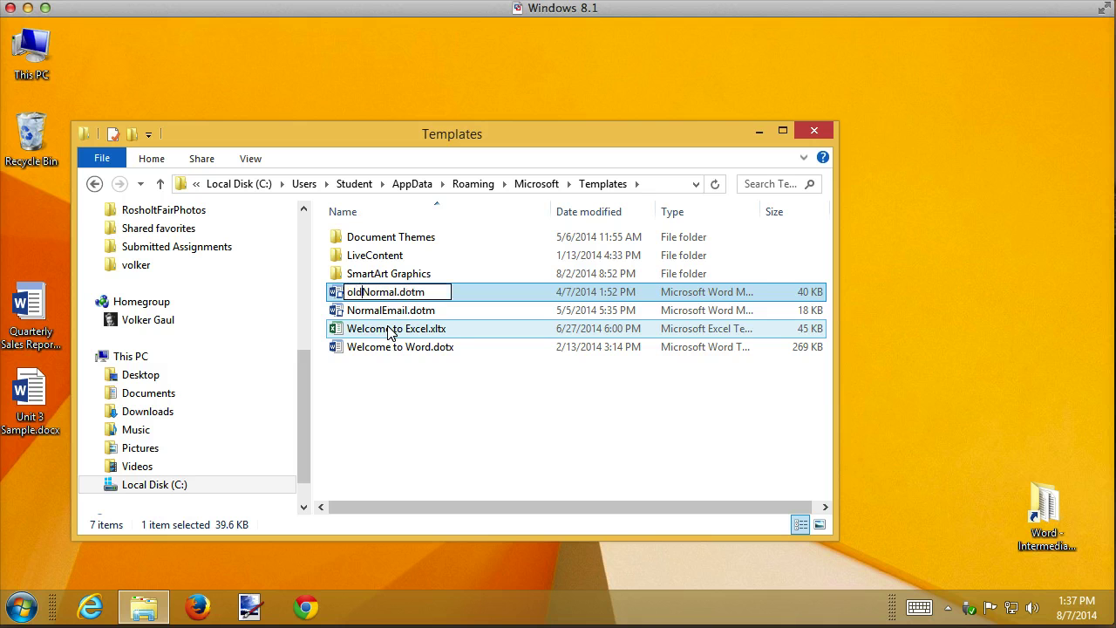
{"action": "key", "text": "Return"}
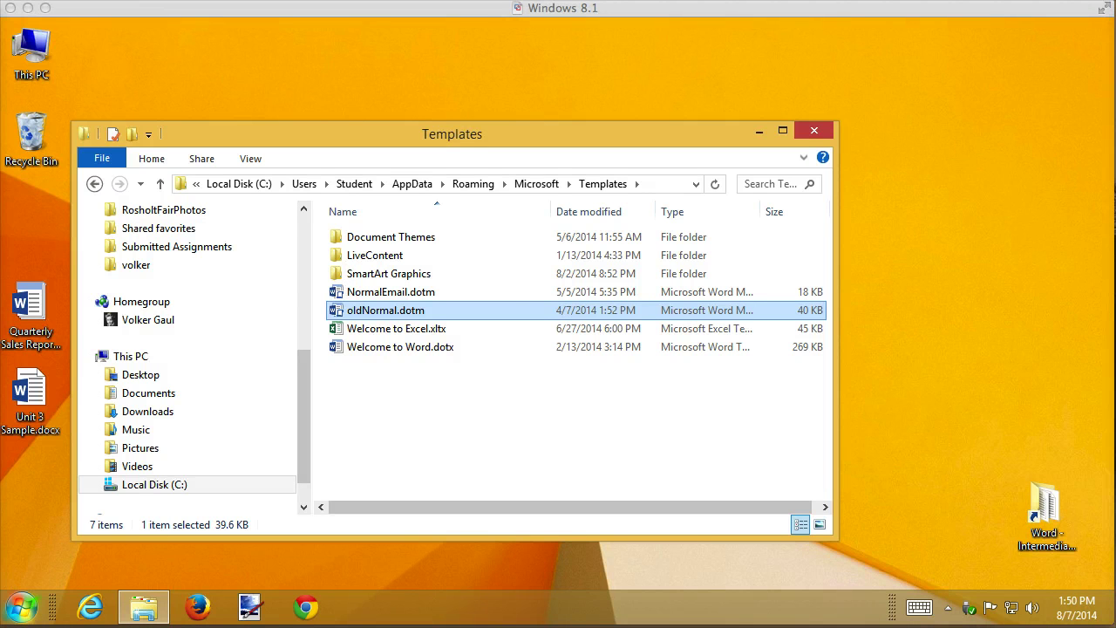
Start a new Word 2013 blank document, confirm the Calibri 11 default, then minimize Word.
{"action": "left_click", "coordinate": [19, 601]}
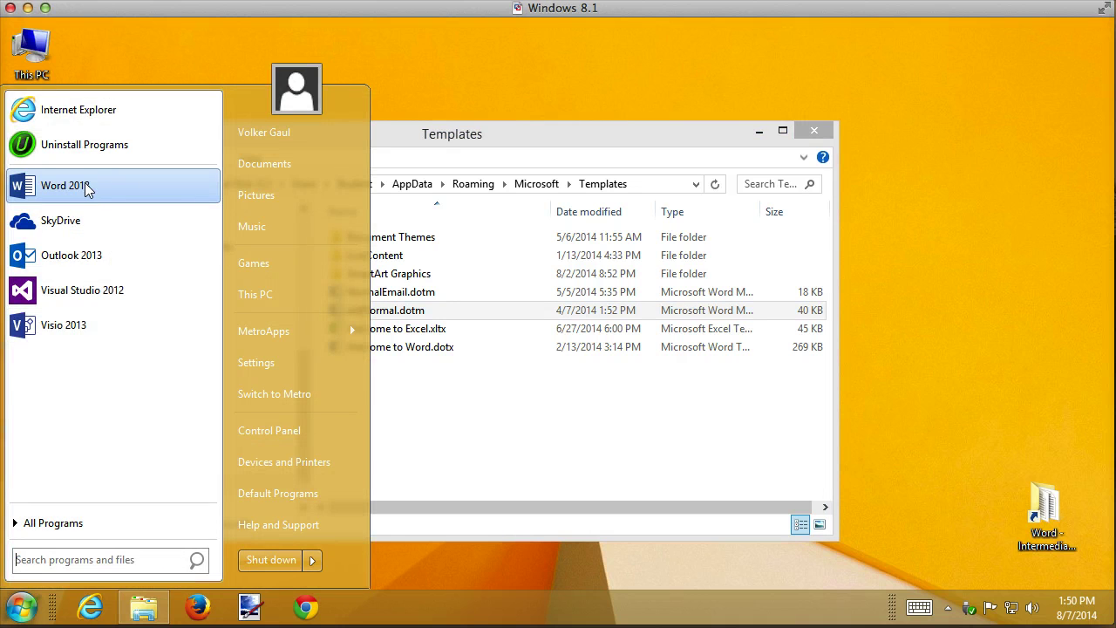
{"action": "left_click", "coordinate": [87, 189]}
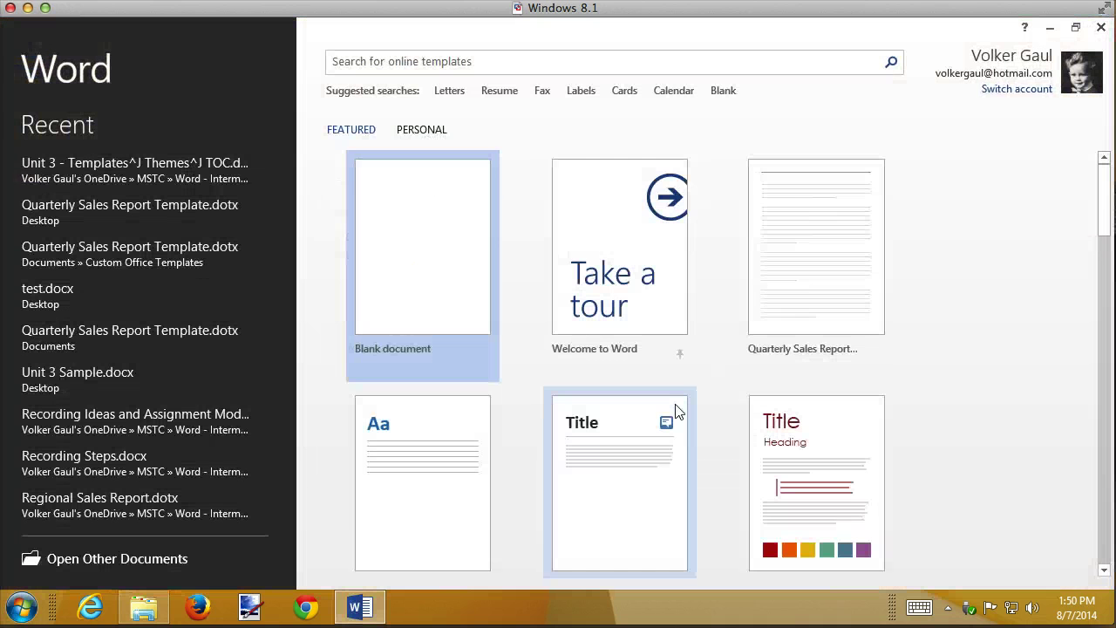
{"action": "left_click", "coordinate": [386, 257]}
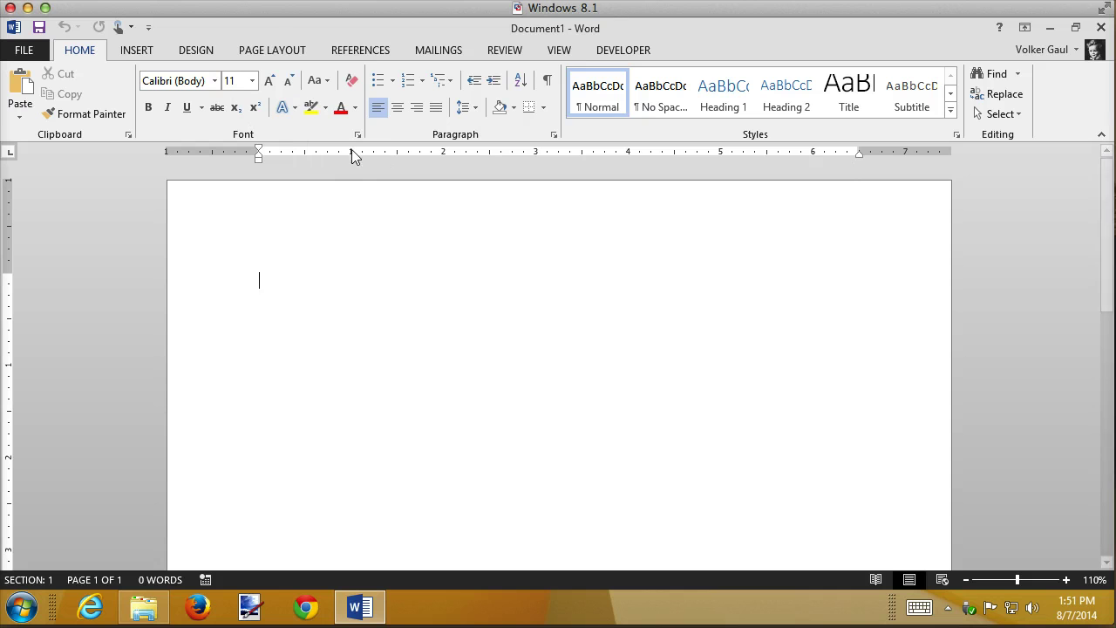
{"action": "left_click", "coordinate": [471, 108]}
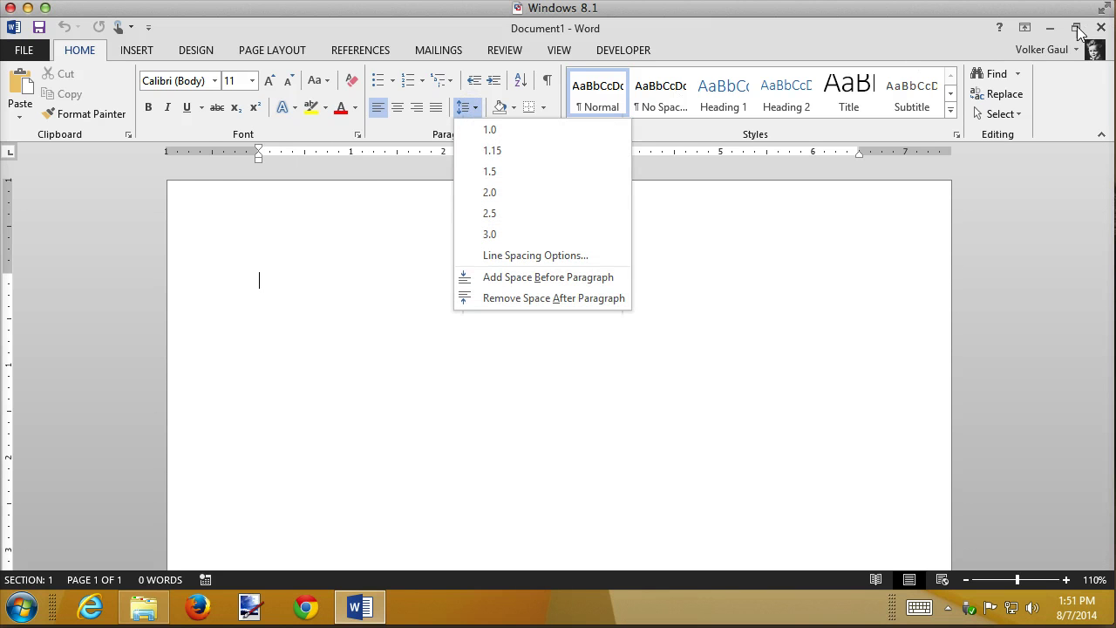
{"action": "left_click", "coordinate": [1048, 27]}
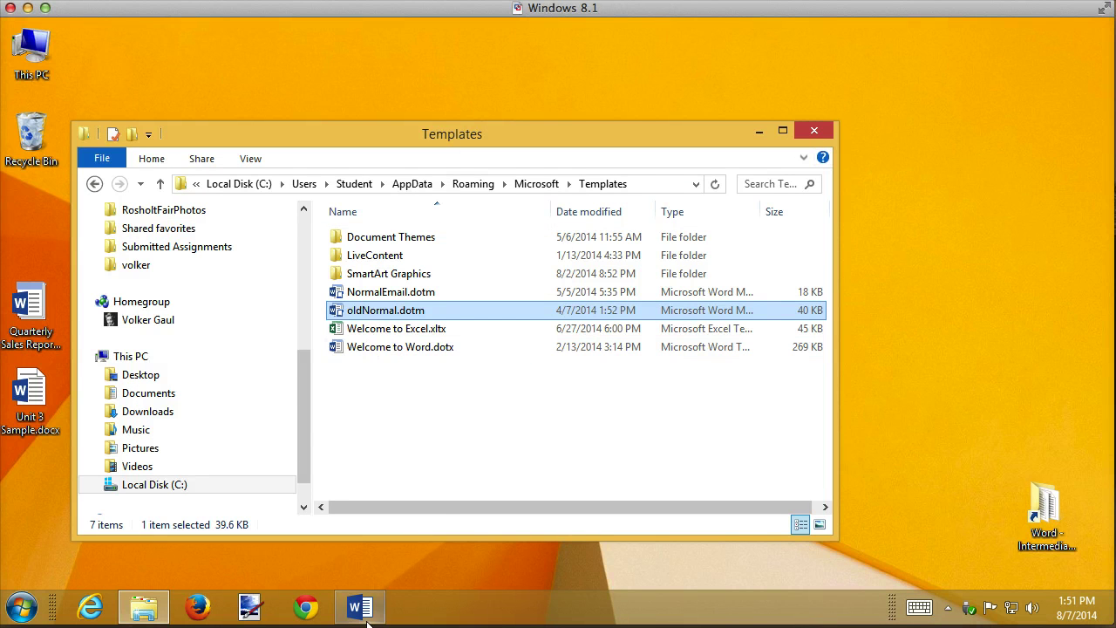
Restore and close Word, then bring up the context menu for the new 18 KB Normal.dotm.
{"action": "left_click", "coordinate": [359, 607]}
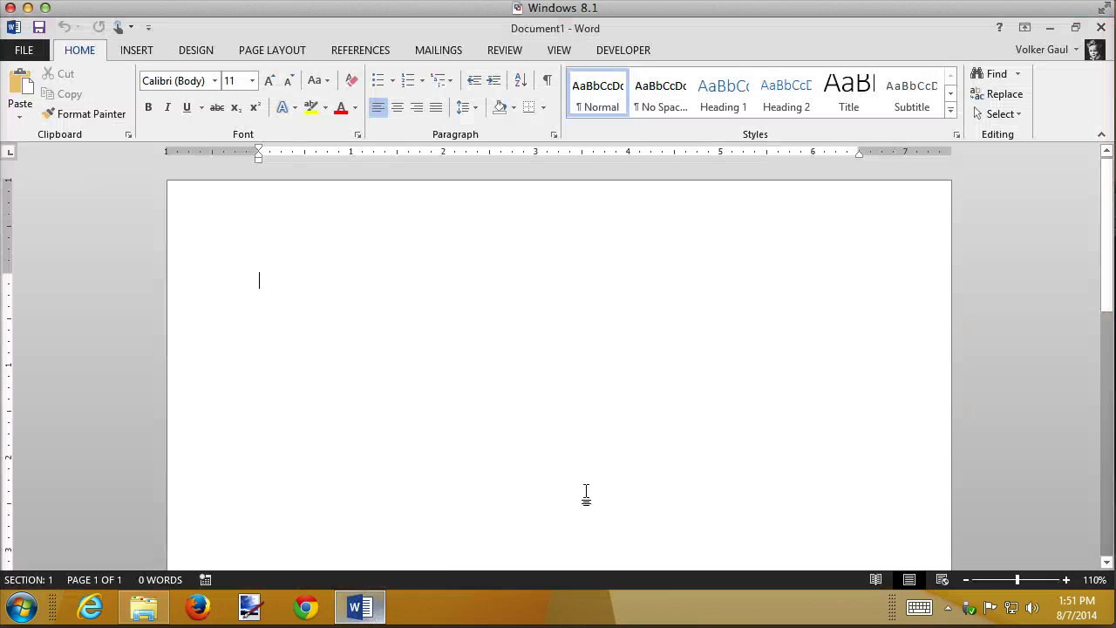
{"action": "left_click", "coordinate": [1101, 28]}
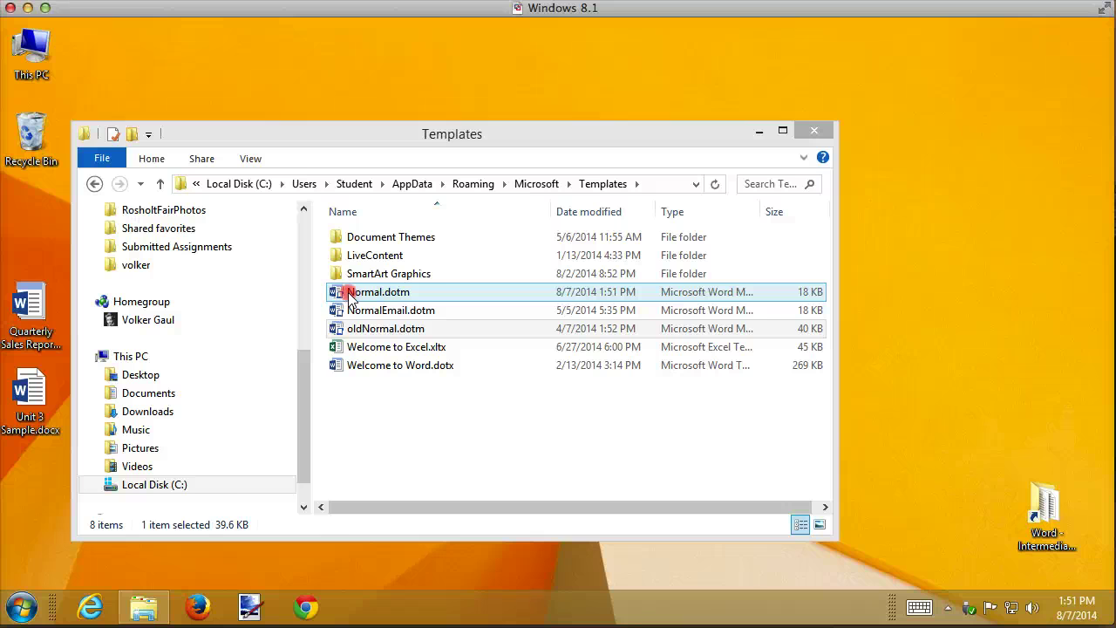
{"action": "right_click", "coordinate": [348, 295]}
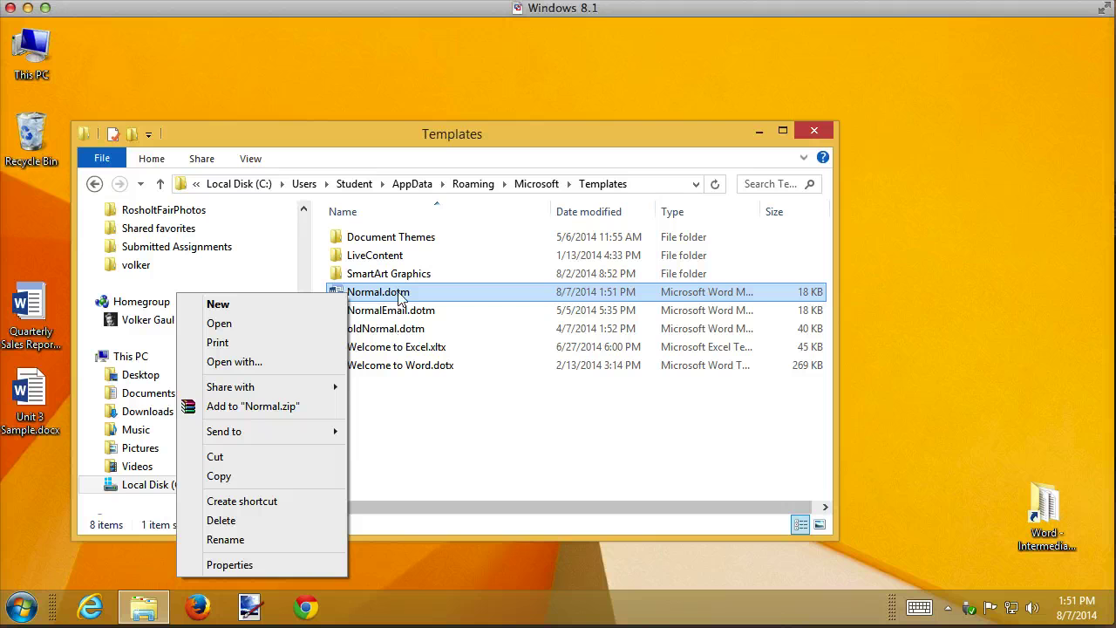
Open Normal.dotm in Word and set the font to Times New Roman 12.
{"action": "left_click", "coordinate": [218, 324]}
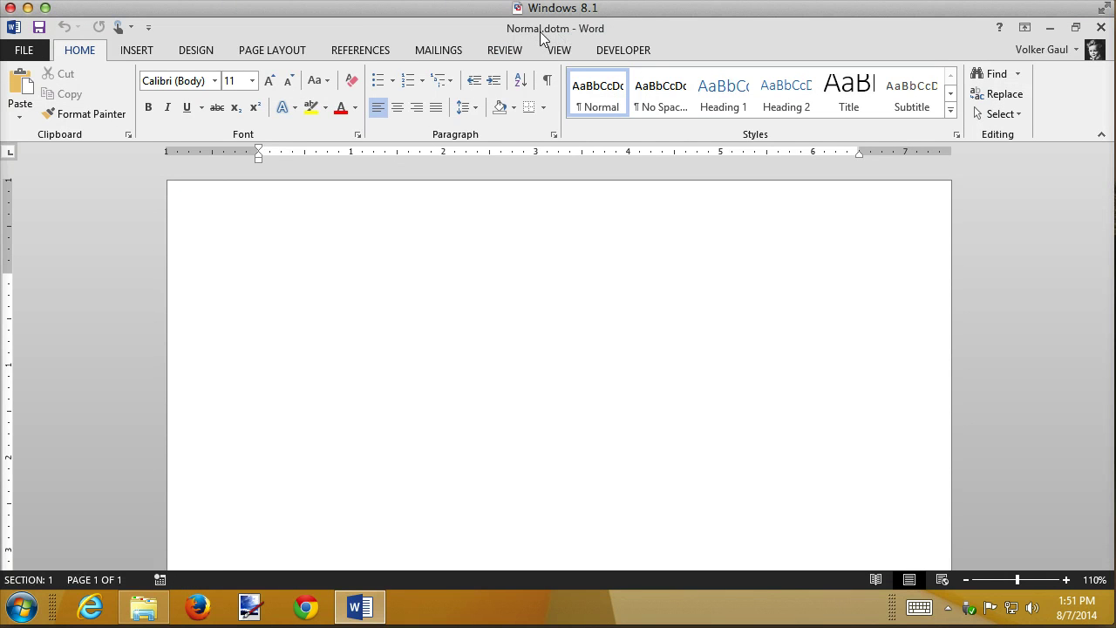
{"action": "left_click", "coordinate": [215, 81]}
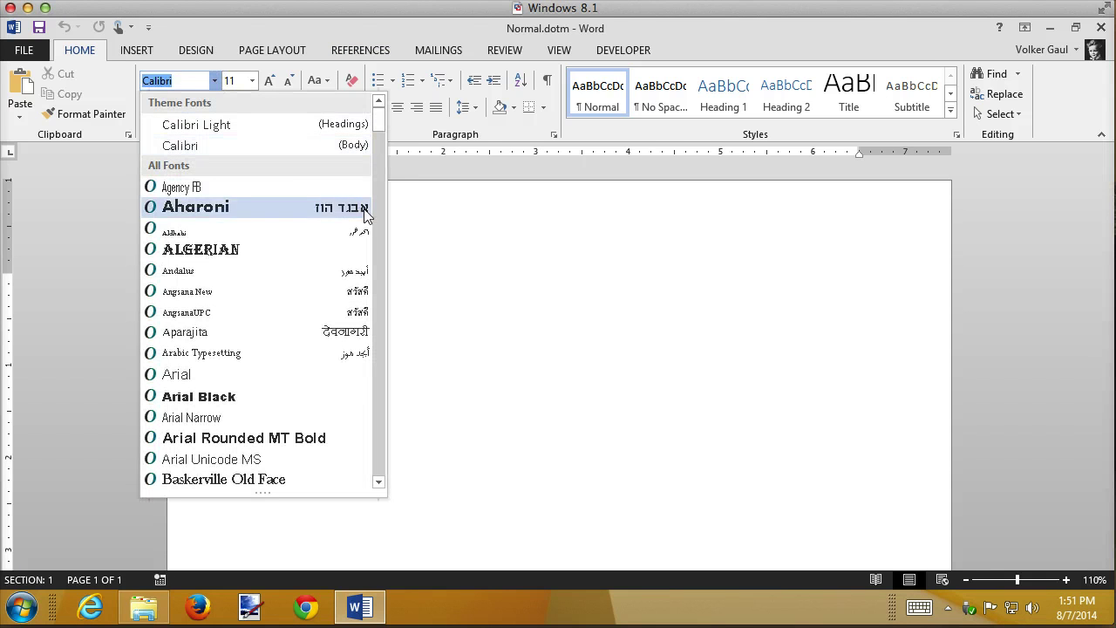
{"action": "scroll", "coordinate": [366, 409], "scroll_direction": "down", "scroll_amount": 15}
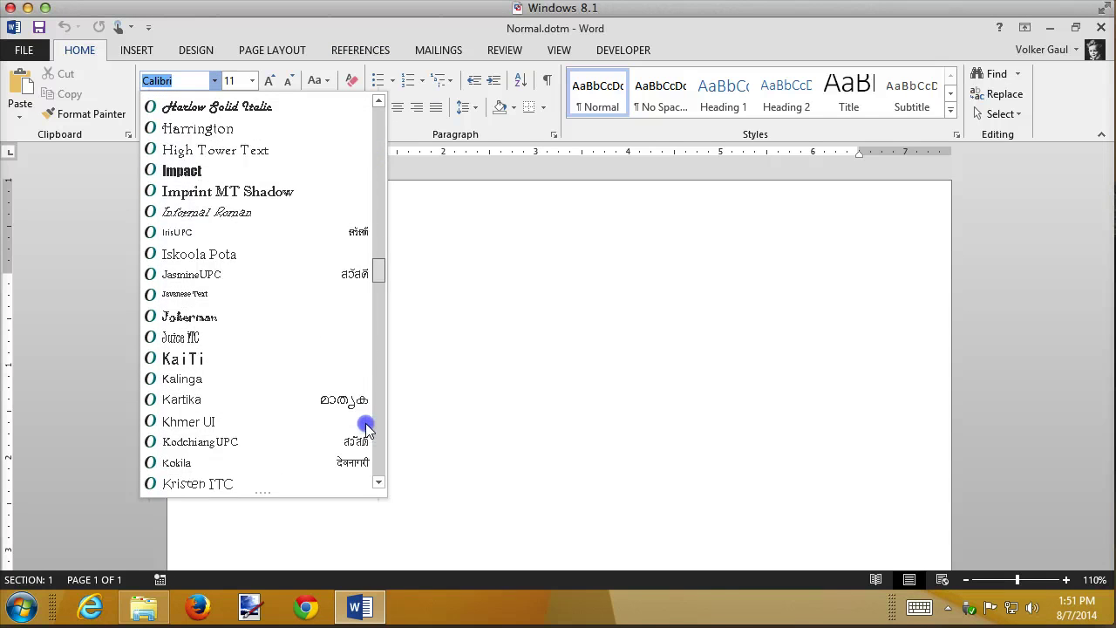
{"action": "scroll", "coordinate": [366, 428], "scroll_direction": "down", "scroll_amount": 20}
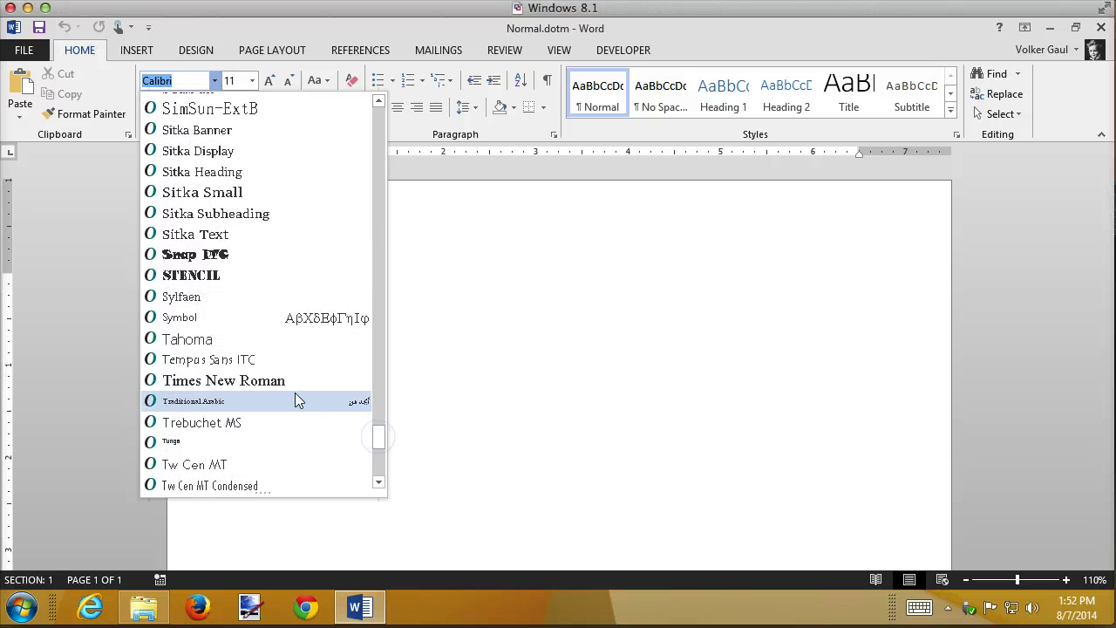
{"action": "left_click", "coordinate": [281, 383]}
{"action": "left_click", "coordinate": [251, 80]}
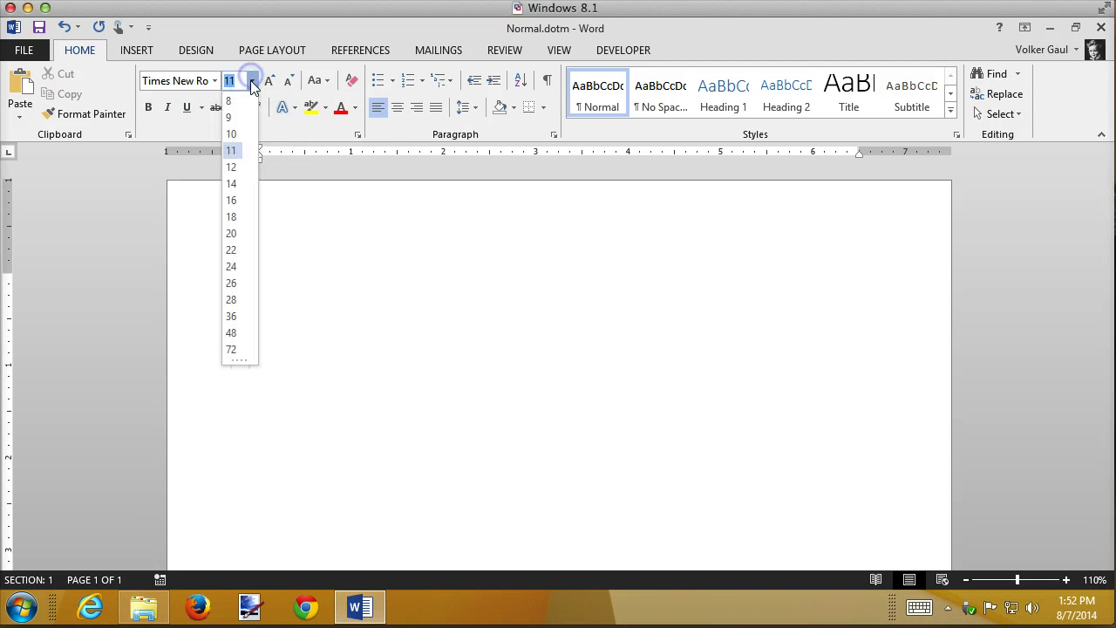
{"action": "left_click", "coordinate": [231, 166]}
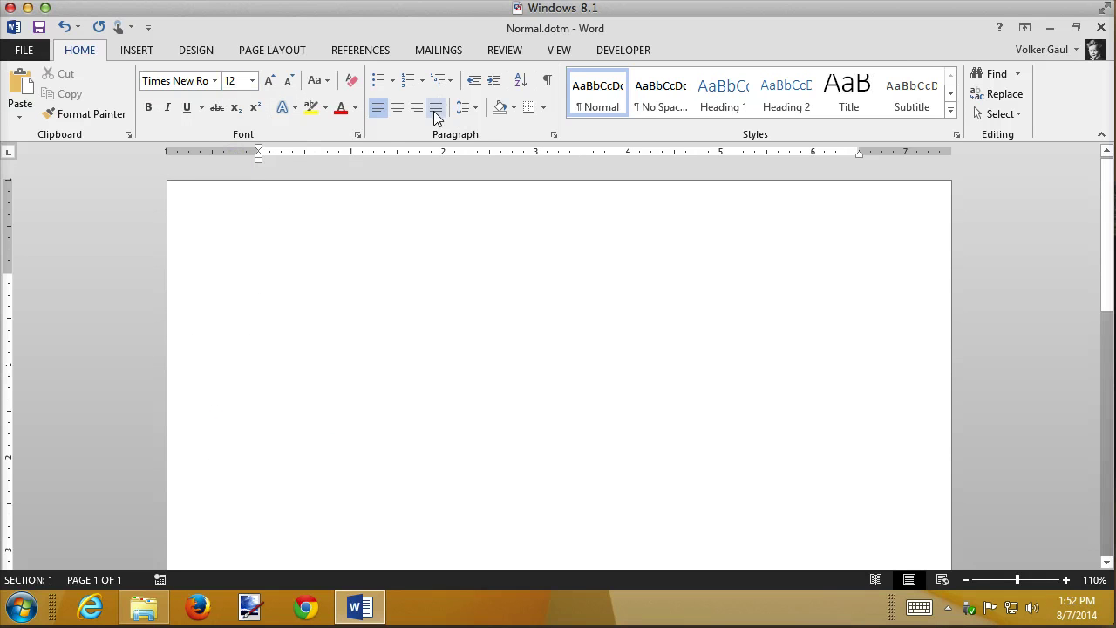
Remove space after paragraphs and set line spacing to single 1.0.
{"action": "left_click", "coordinate": [476, 106]}
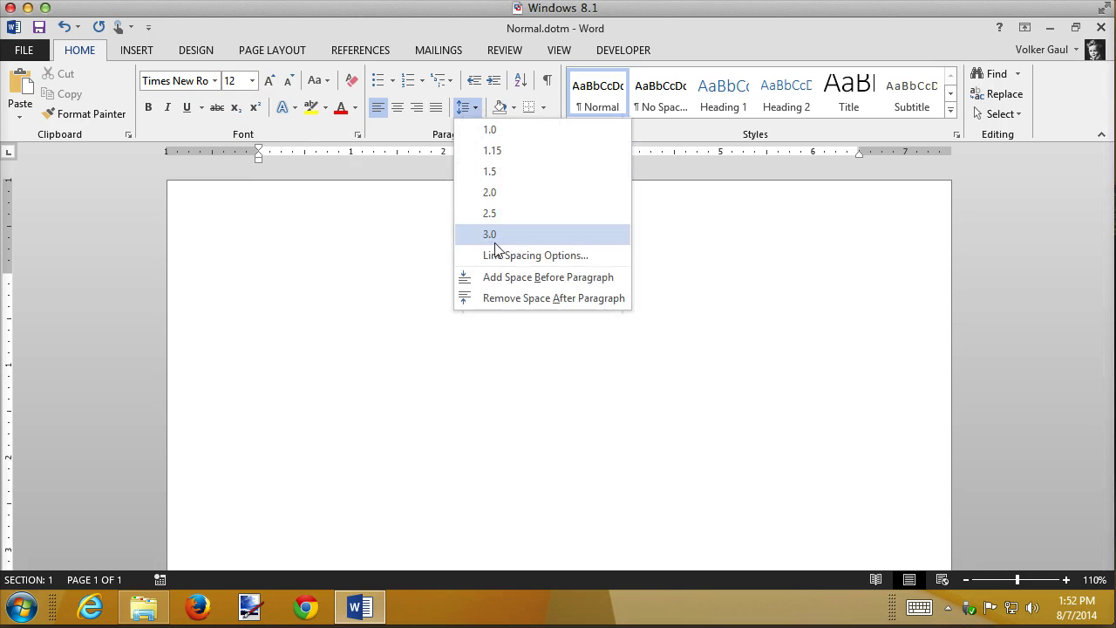
{"action": "left_click", "coordinate": [493, 298]}
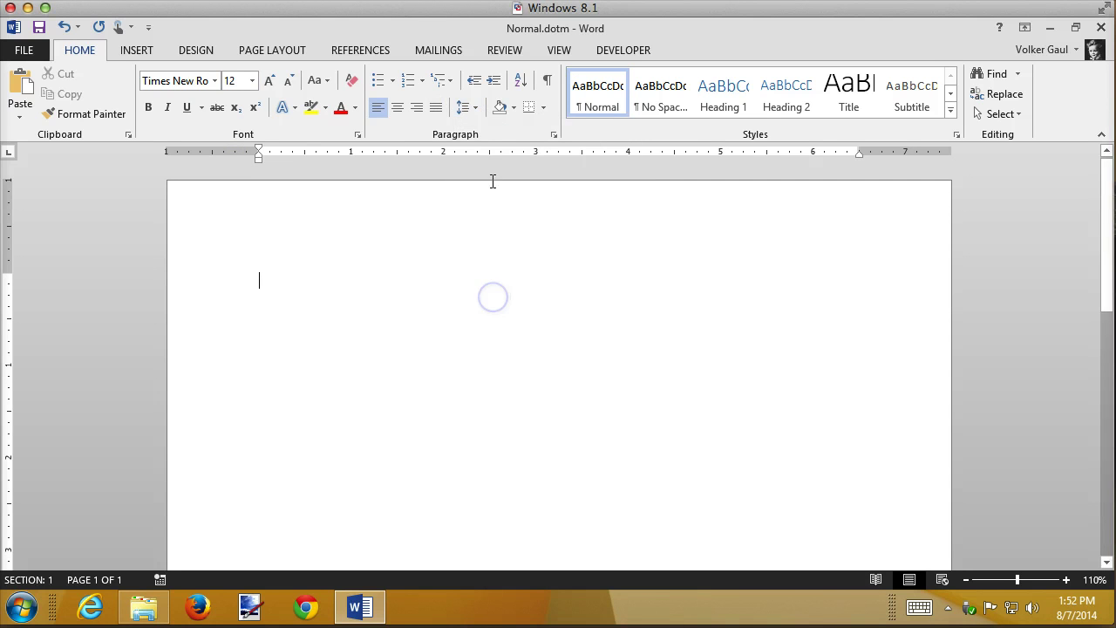
{"action": "left_click", "coordinate": [476, 106]}
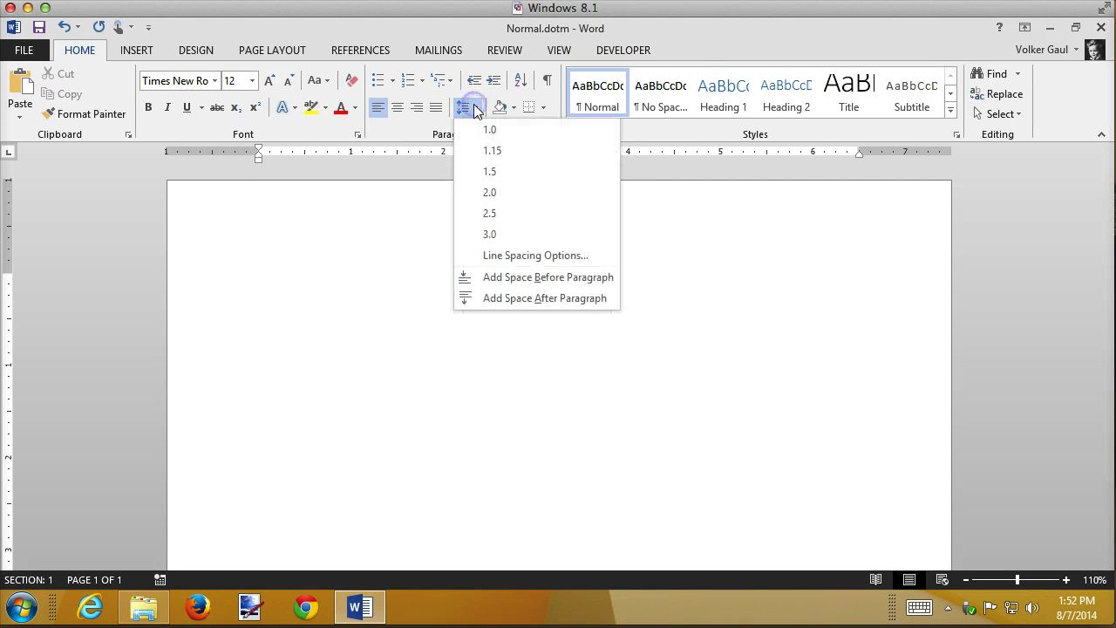
{"action": "left_click", "coordinate": [490, 133]}
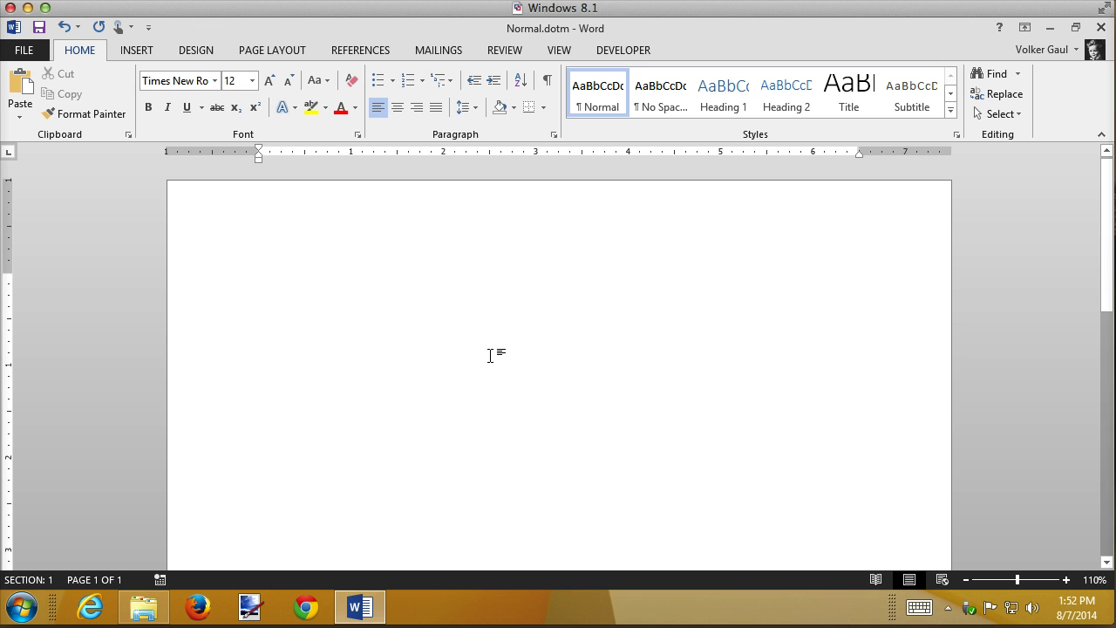
Update the Normal style to match the formatted empty first paragraph.
{"action": "left_click", "coordinate": [202, 288]}
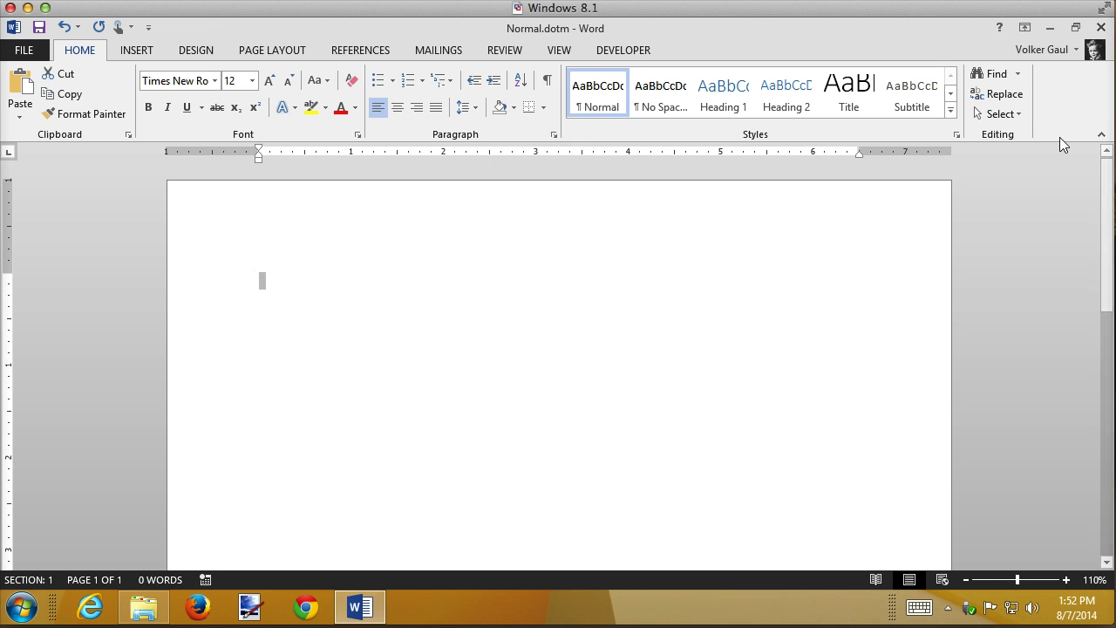
{"action": "left_click", "coordinate": [959, 134]}
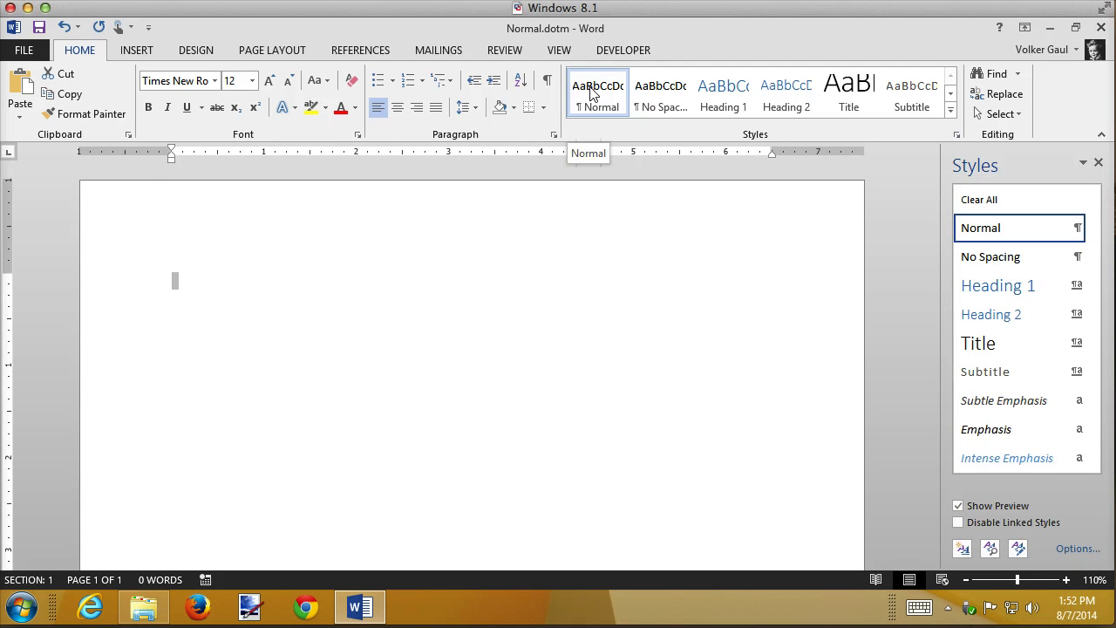
{"action": "mouse_move", "coordinate": [1001, 231]}
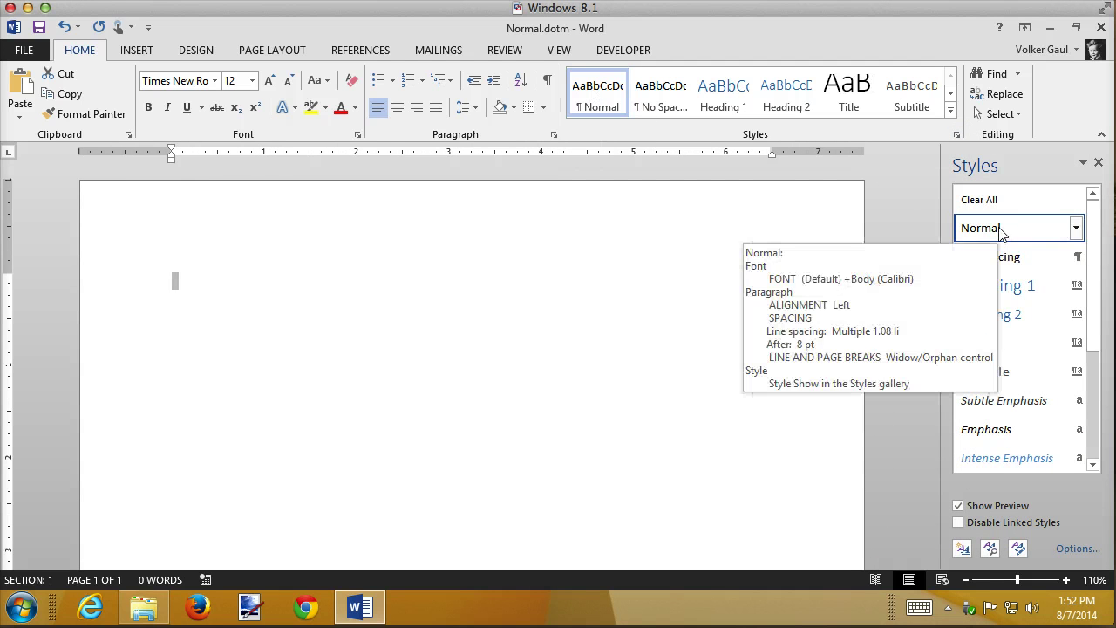
{"action": "left_click", "coordinate": [1074, 228]}
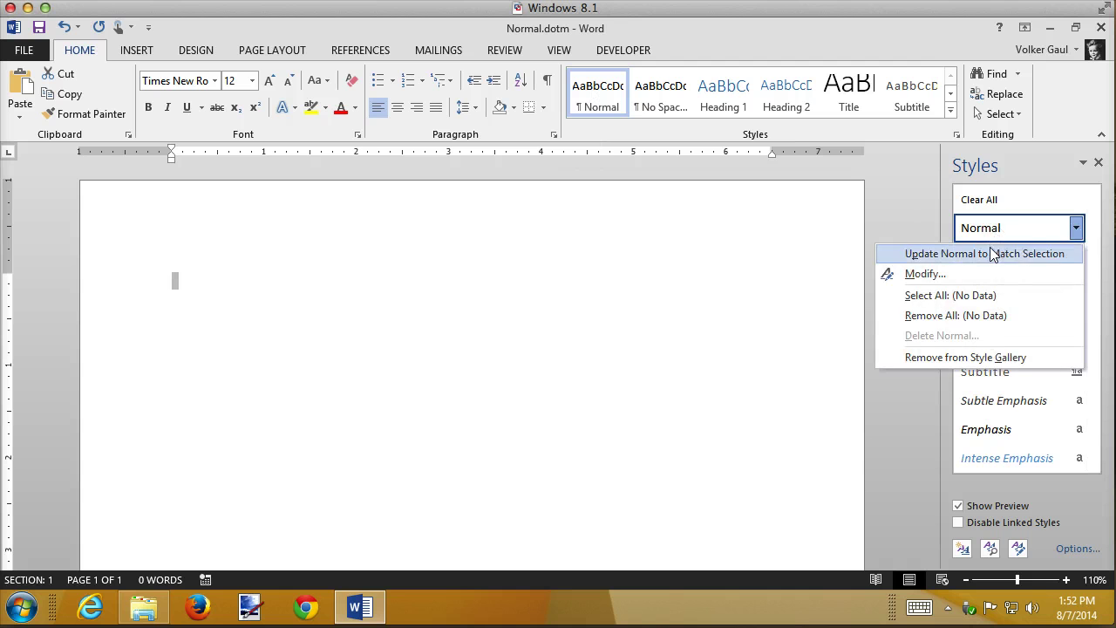
{"action": "left_click", "coordinate": [991, 253]}
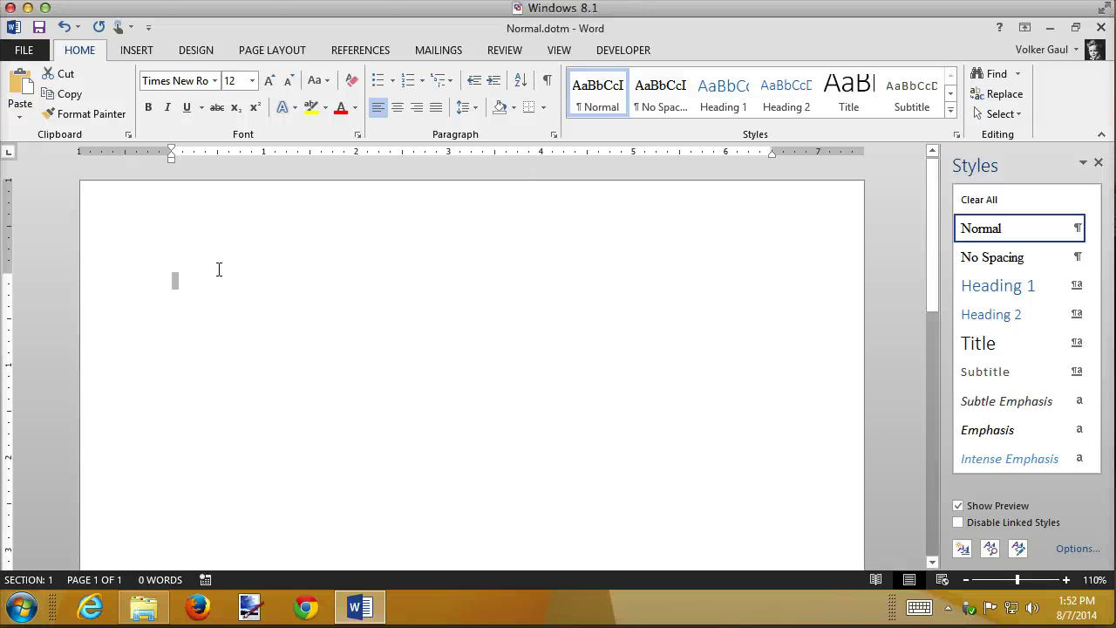
Apply the Narrow 0.5" margin preset to the template.
{"action": "double_click", "coordinate": [129, 152]}
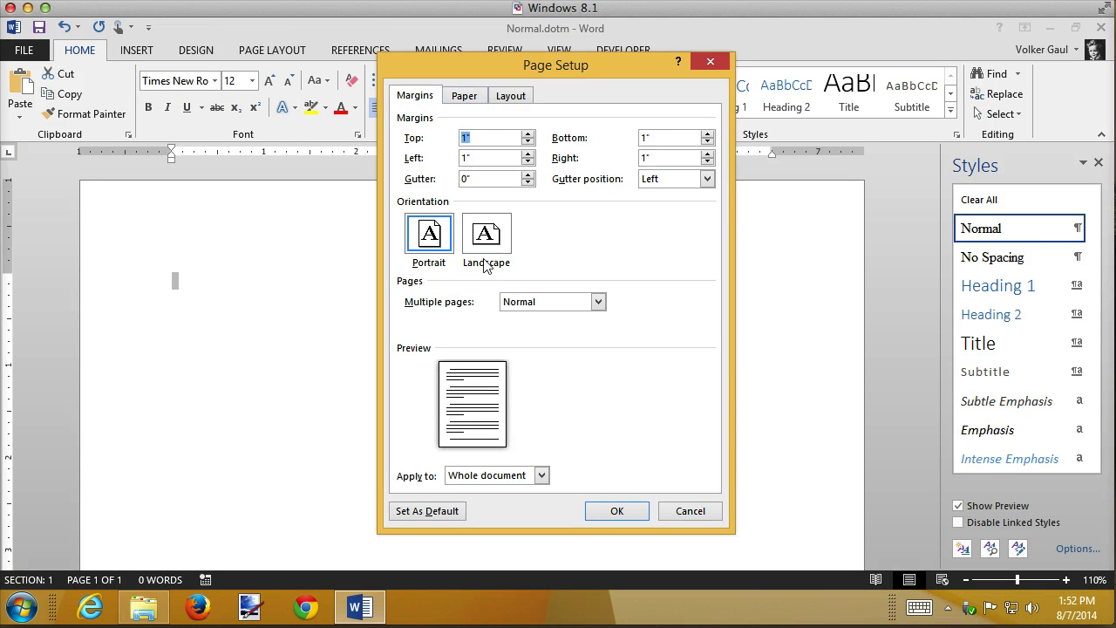
{"action": "left_click", "coordinate": [712, 513]}
{"action": "left_click", "coordinate": [265, 51]}
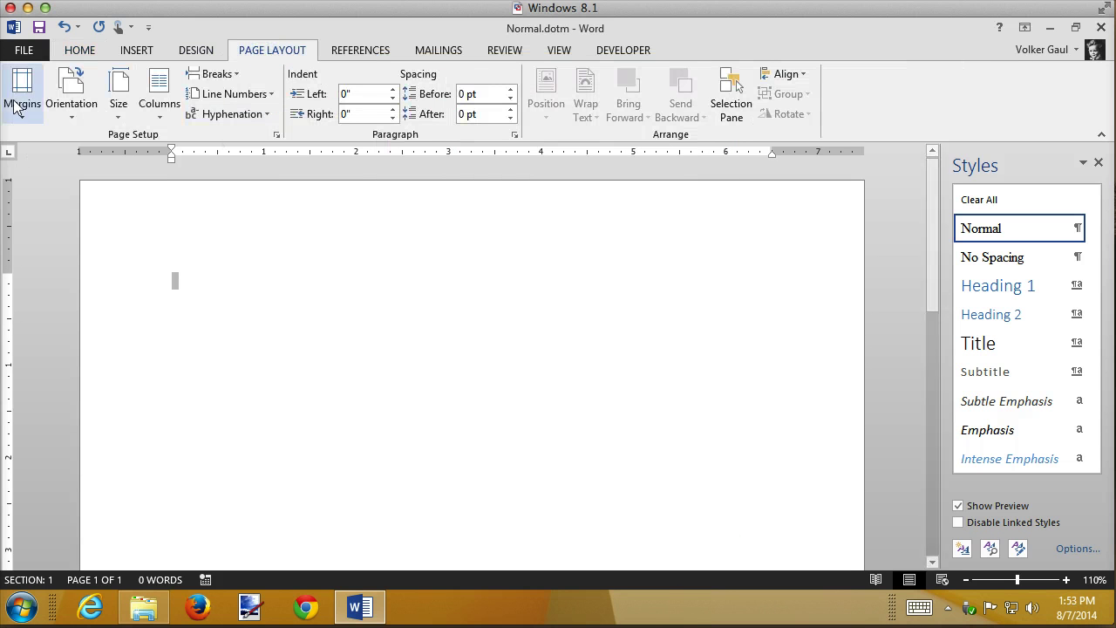
{"action": "left_click", "coordinate": [22, 96]}
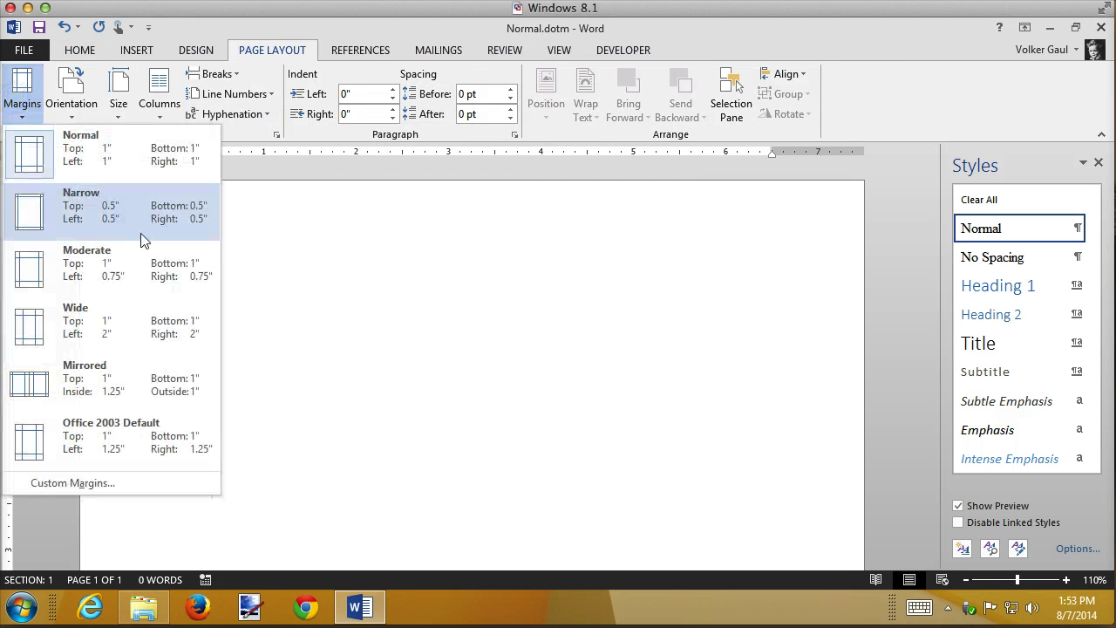
{"action": "left_click", "coordinate": [86, 212]}
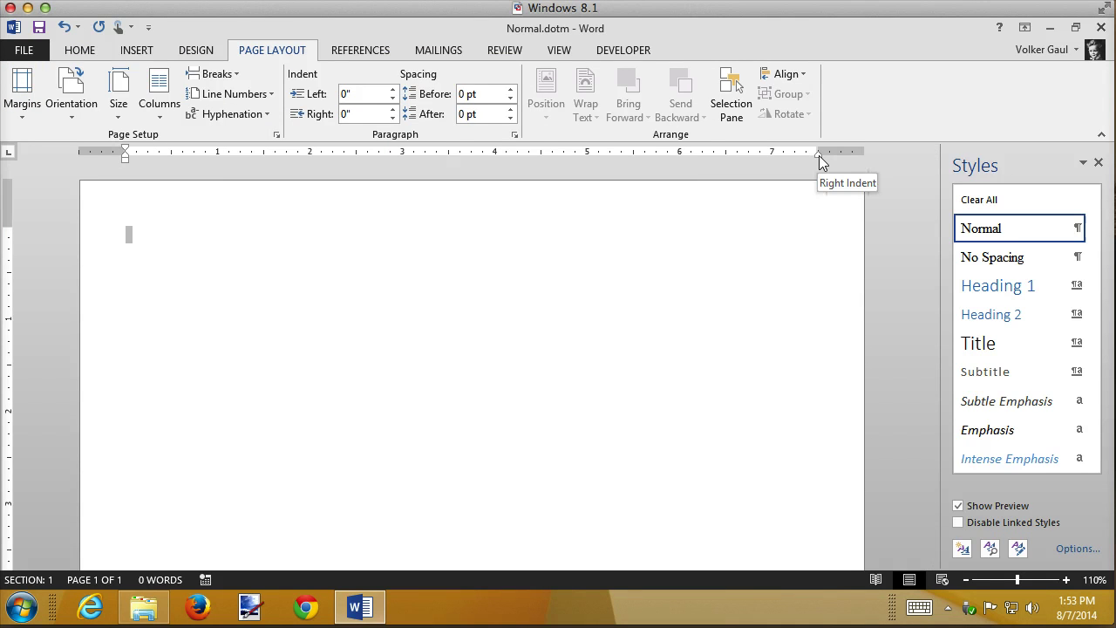
In the header, drag the right tab stop to the new margin and the center stop toward mid-page.
{"action": "left_click", "coordinate": [295, 207]}
{"action": "double_click", "coordinate": [295, 207]}
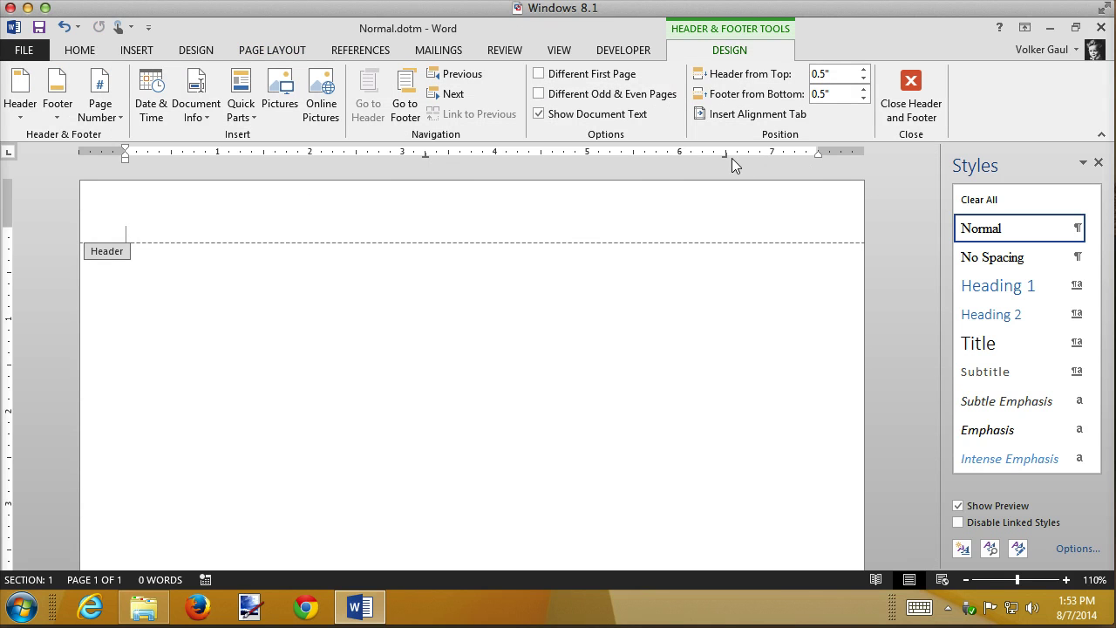
{"action": "left_click_drag", "start_coordinate": [726, 154], "coordinate": [817, 154]}
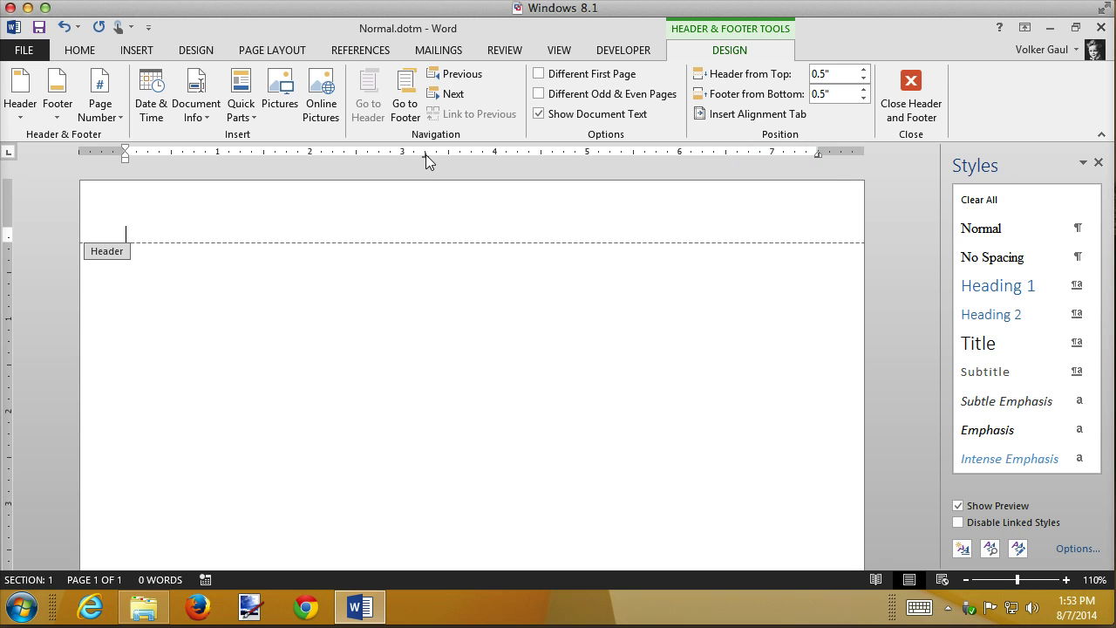
{"action": "left_click_drag", "start_coordinate": [427, 155], "coordinate": [471, 155]}
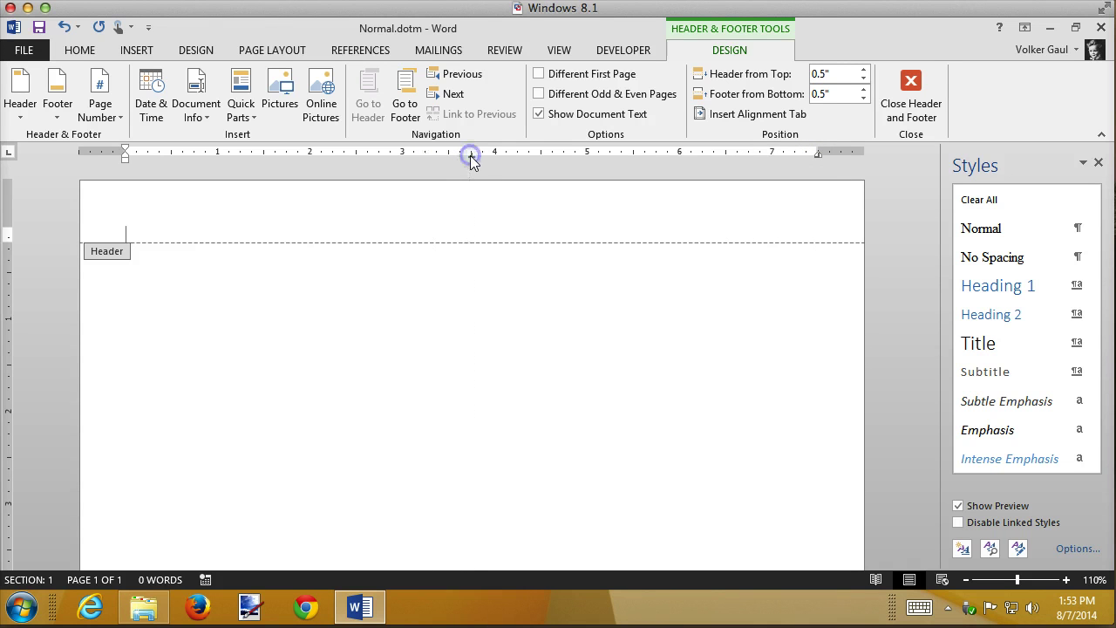
{"action": "left_click", "coordinate": [905, 85]}
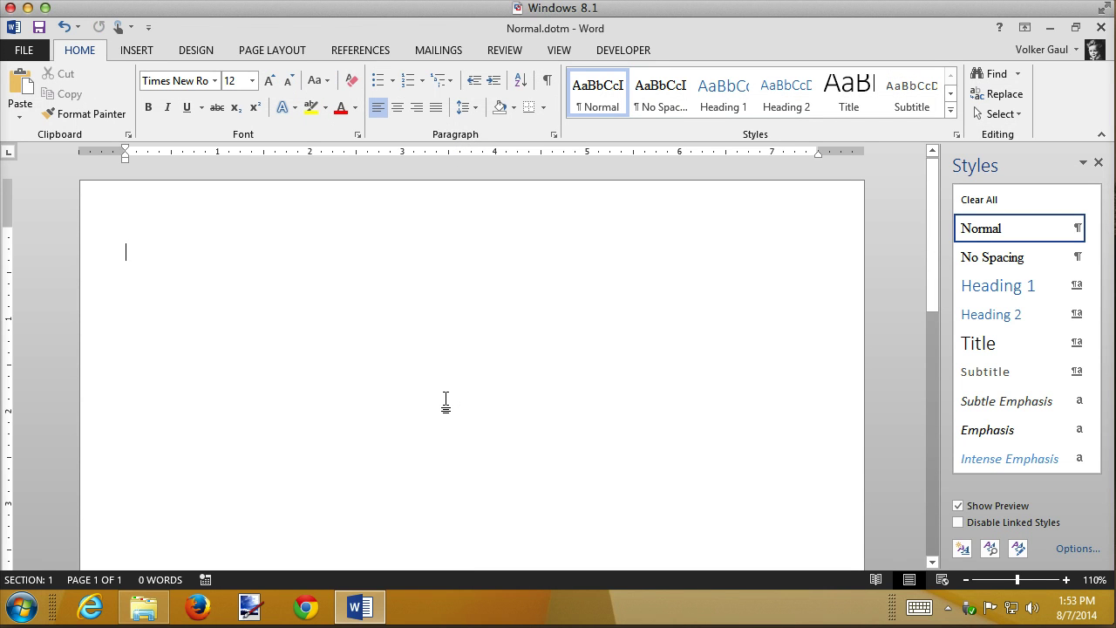
Enter the sample line 'Type text' at the start of the template body.
{"action": "type", "text": "Type te"}
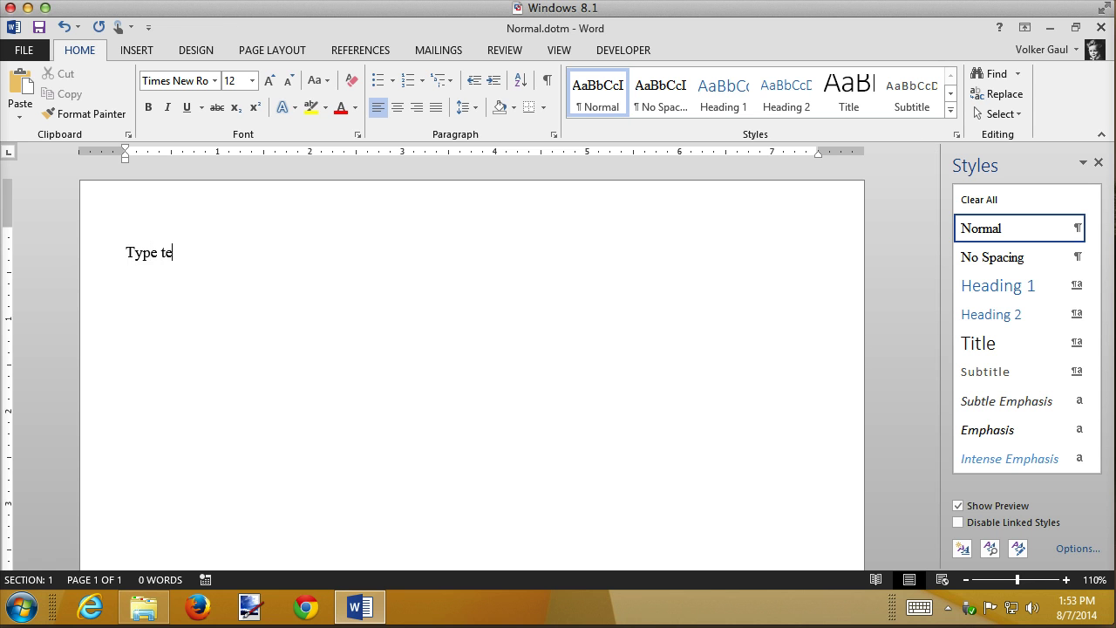
{"action": "type", "text": "xt"}
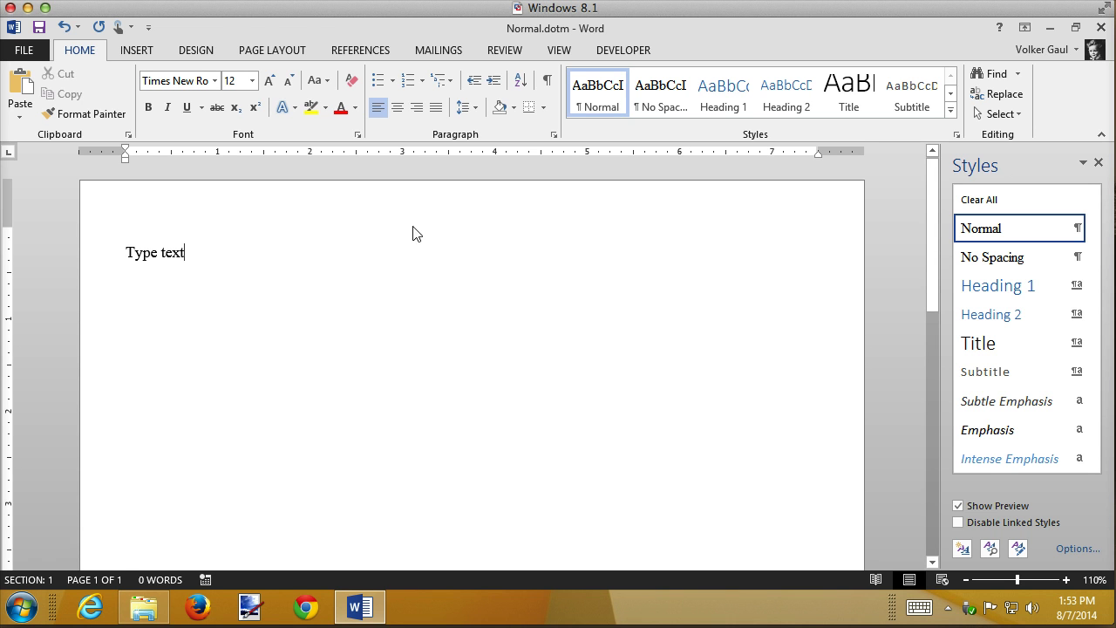
{"action": "left_click_drag", "start_coordinate": [125, 160], "coordinate": [127, 161]}
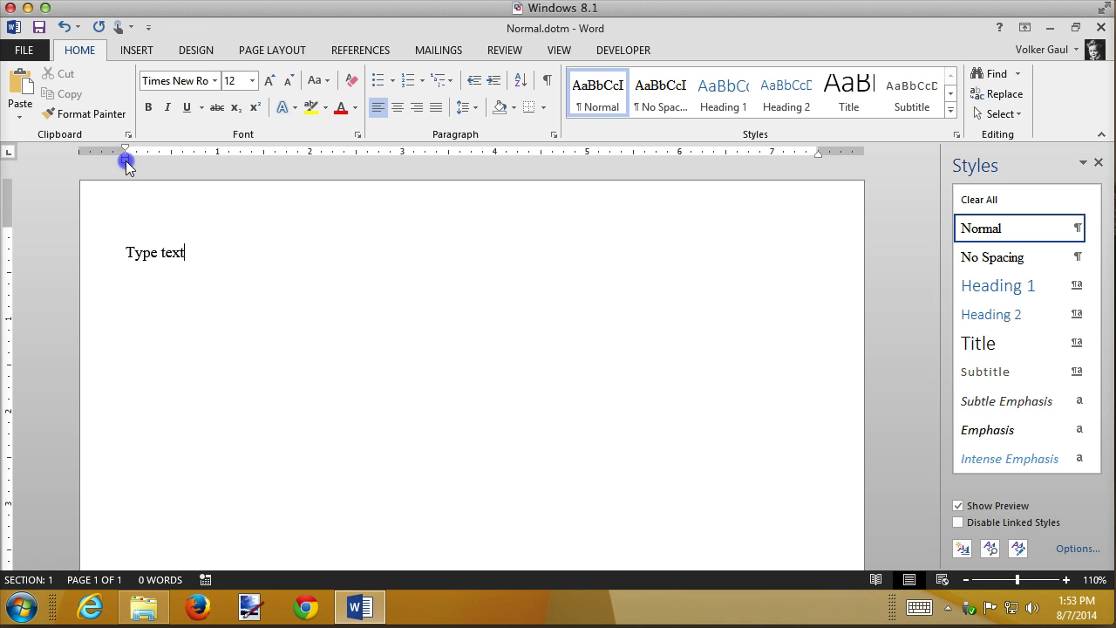
Set the default tab stops to 0.3" via Paragraph > Tabs and close the Normal.dotm template.
{"action": "left_click", "coordinate": [126, 163]}
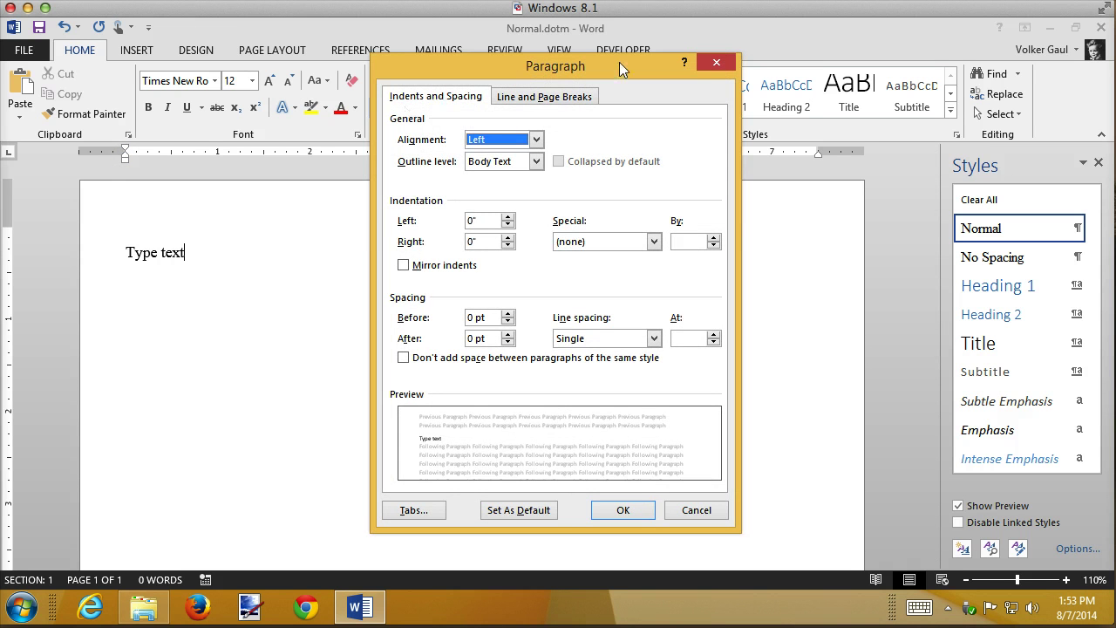
{"action": "left_click_drag", "start_coordinate": [619, 61], "coordinate": [407, 278]}
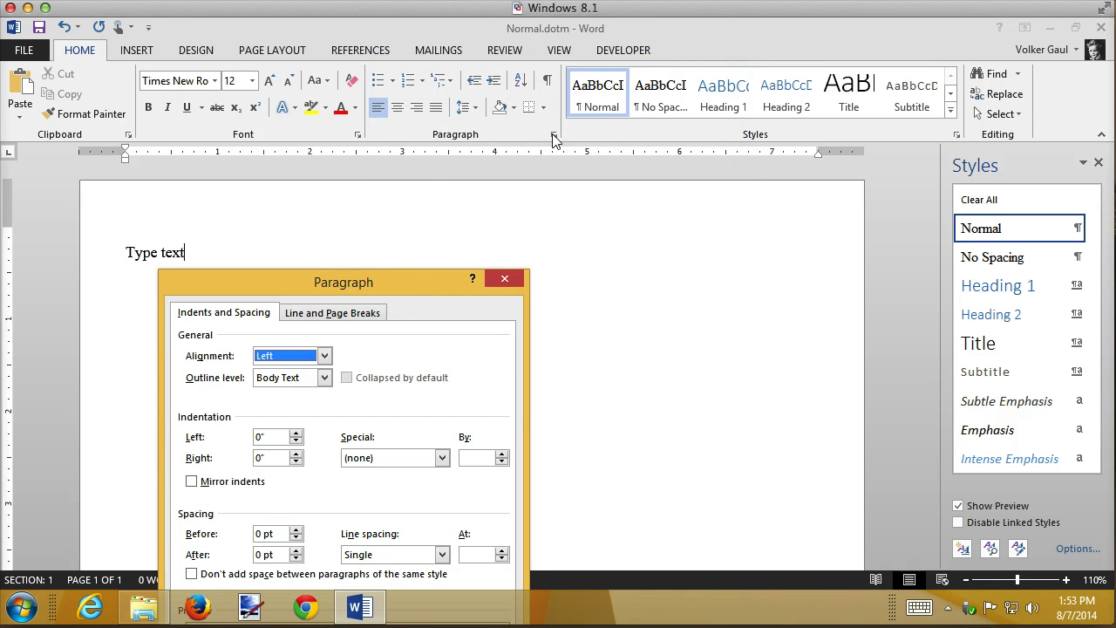
{"action": "left_click_drag", "start_coordinate": [419, 274], "coordinate": [808, 13]}
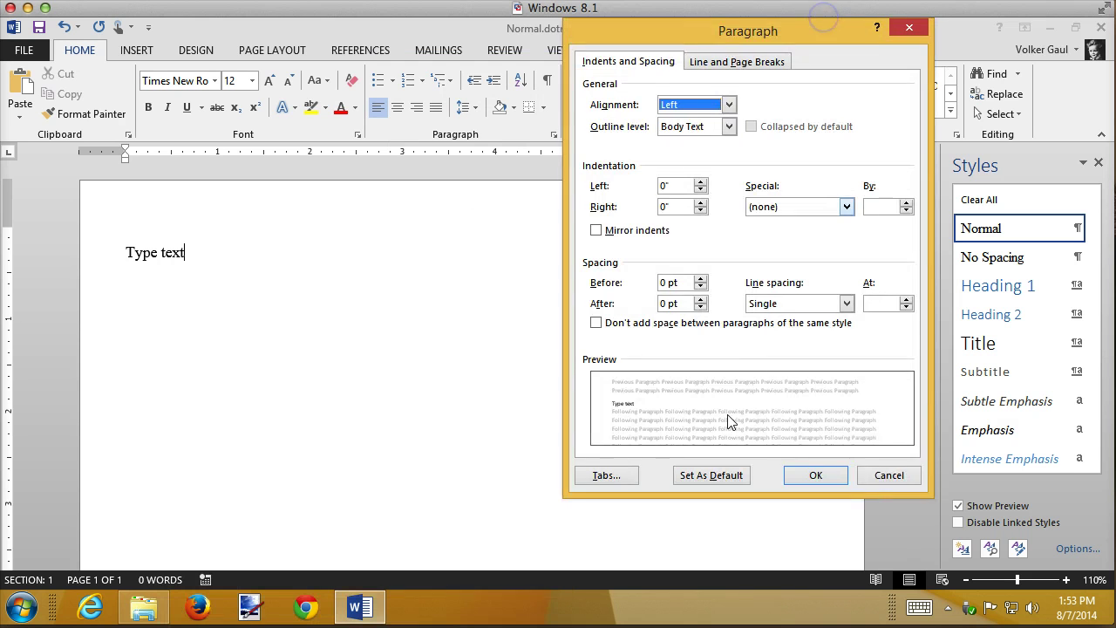
{"action": "left_click", "coordinate": [627, 472]}
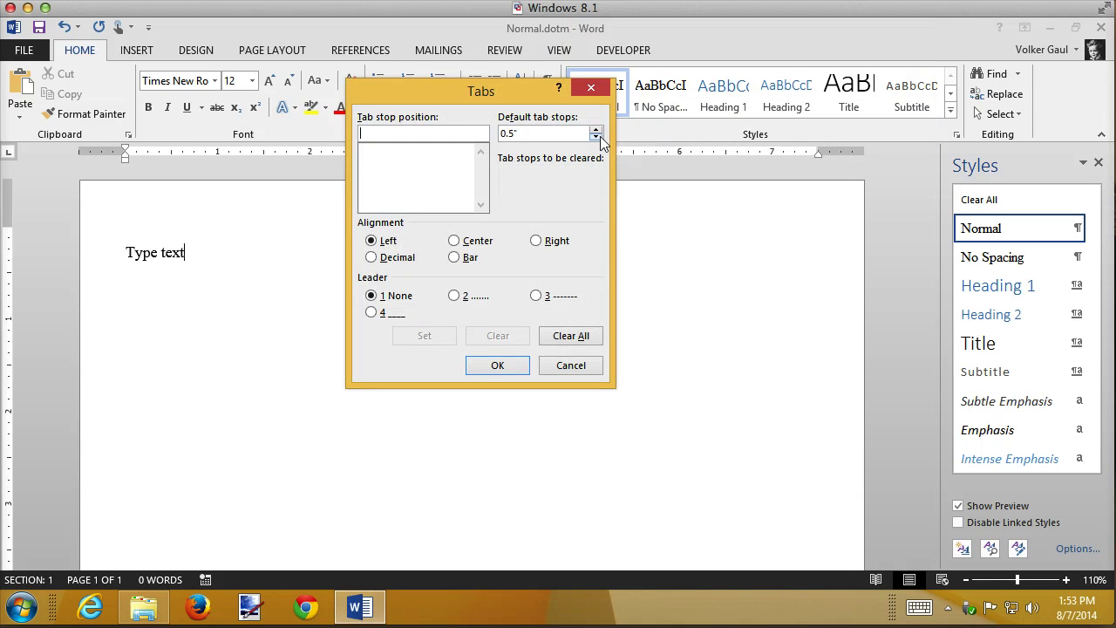
{"action": "left_click", "coordinate": [596, 137]}
{"action": "left_click", "coordinate": [596, 137]}
{"action": "left_click", "coordinate": [525, 365]}
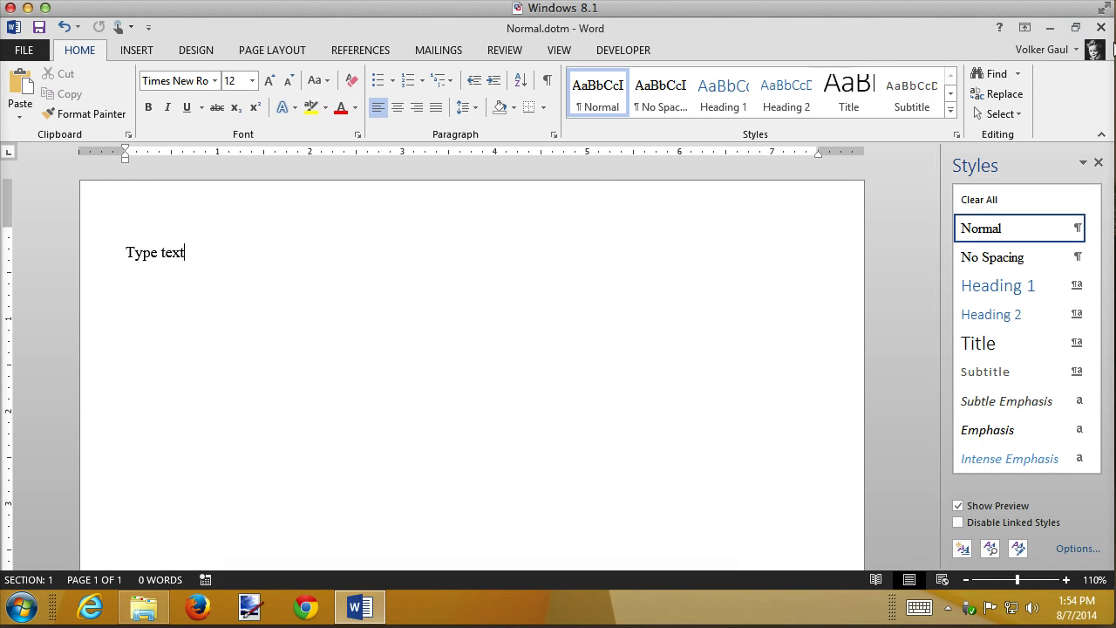
{"action": "left_click", "coordinate": [1100, 27]}
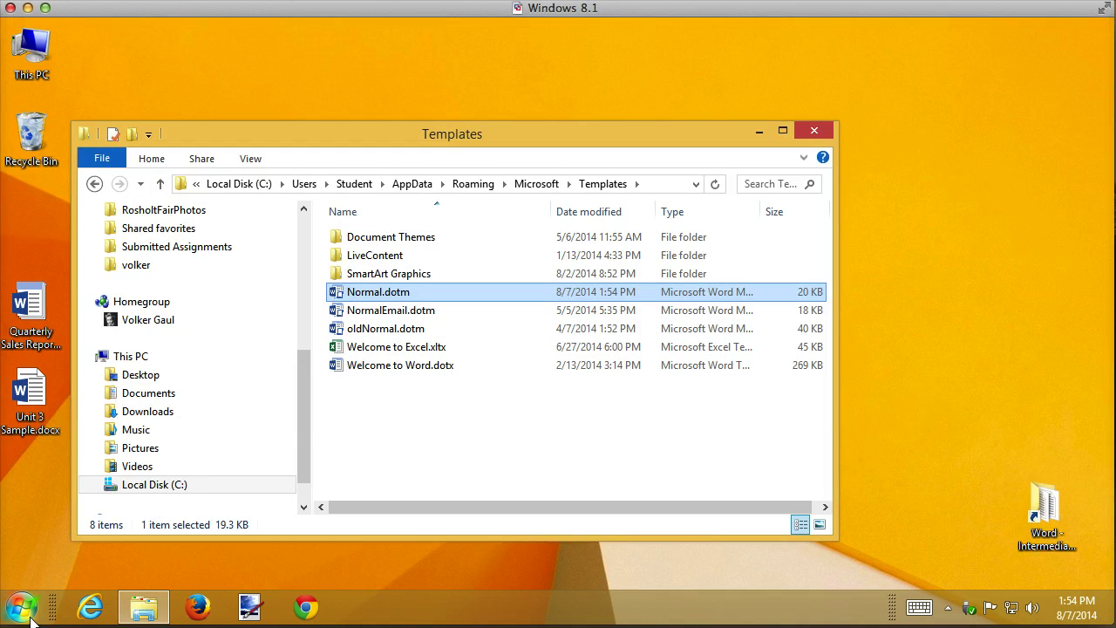
Launch Word 2013 from the Start menu and create a Blank document from the updated template.
{"action": "left_click", "coordinate": [21, 608]}
{"action": "left_click", "coordinate": [58, 185]}
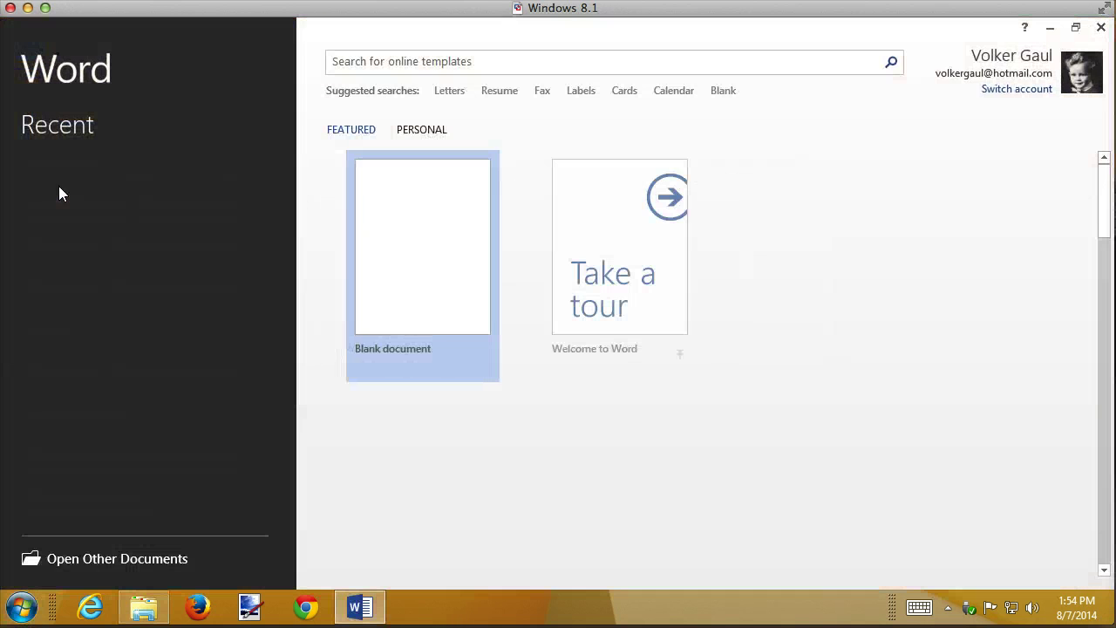
{"action": "left_click", "coordinate": [406, 207]}
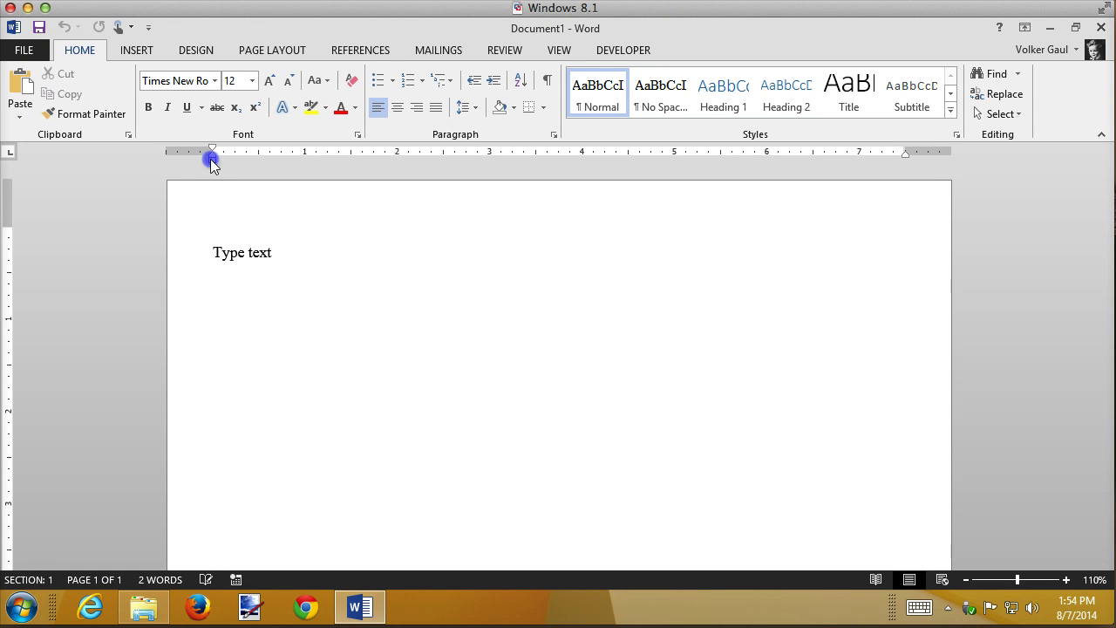
{"action": "double_click", "coordinate": [210, 159]}
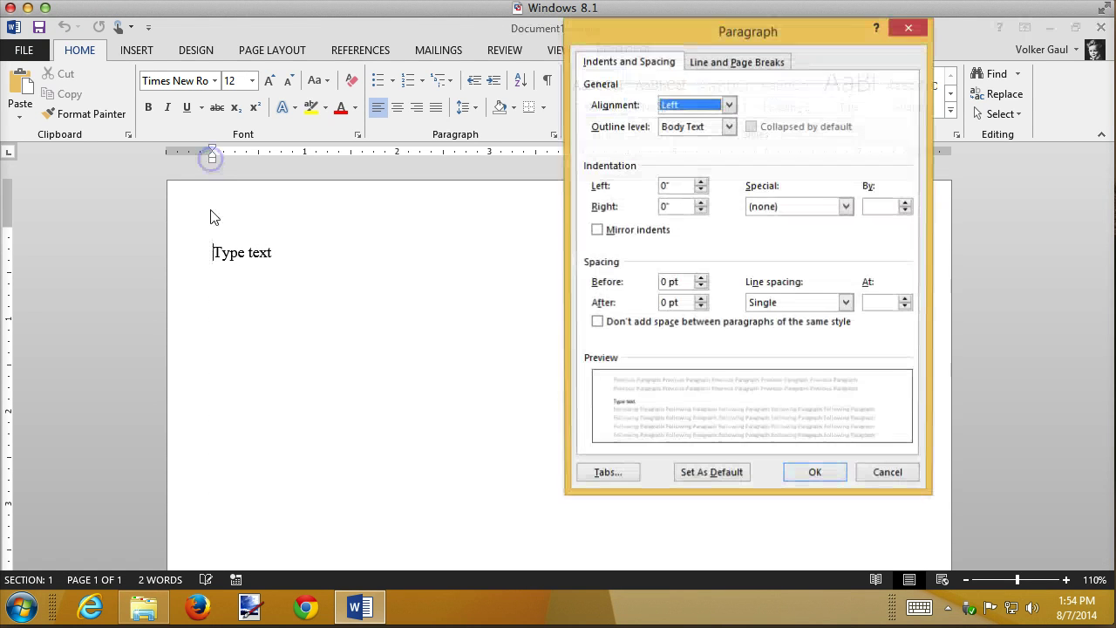
{"action": "left_click", "coordinate": [593, 475]}
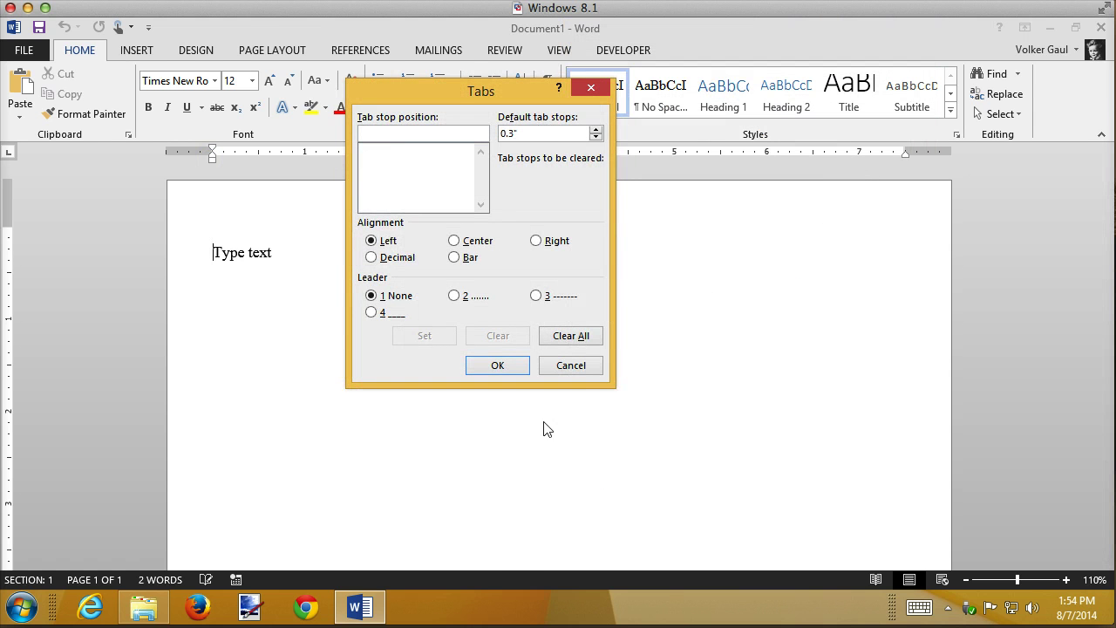
{"action": "left_click", "coordinate": [576, 373]}
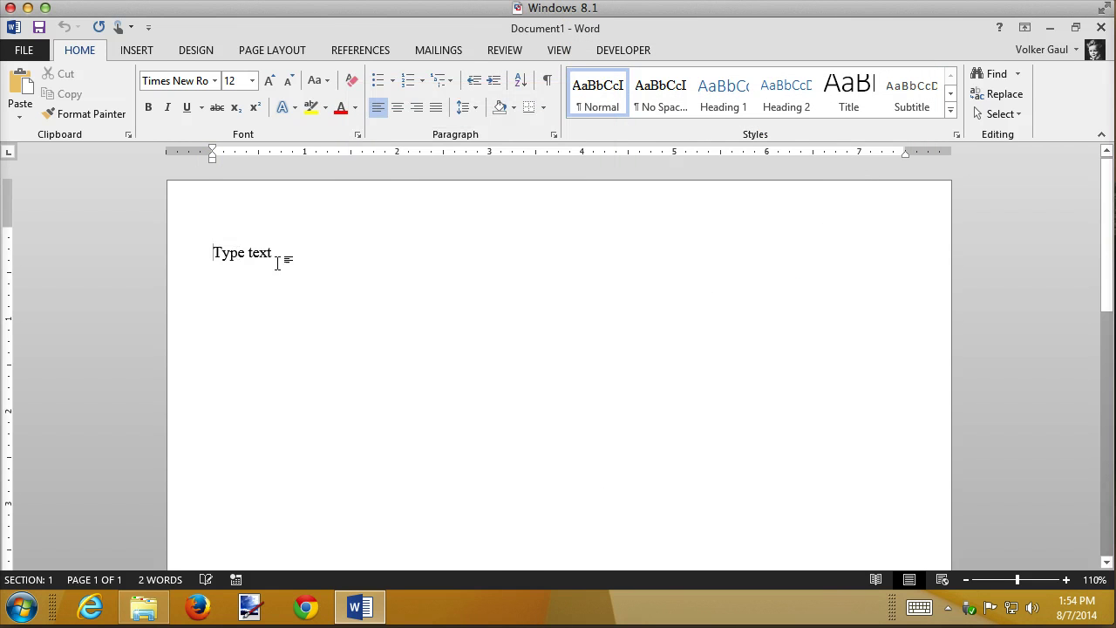
{"action": "left_click", "coordinate": [788, 94]}
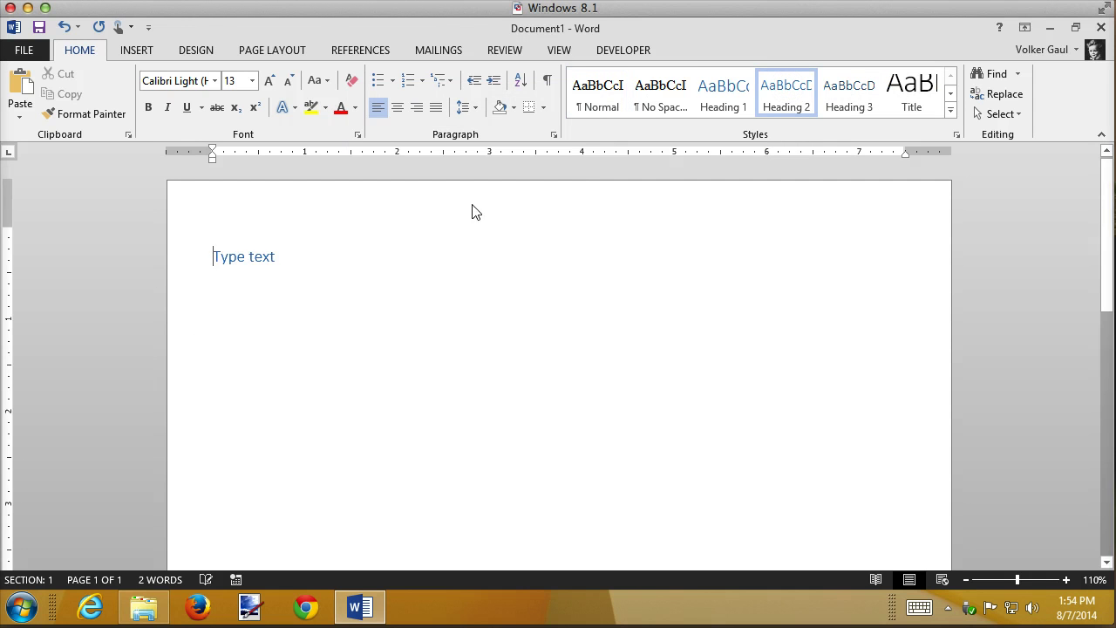
{"action": "left_click", "coordinate": [595, 94]}
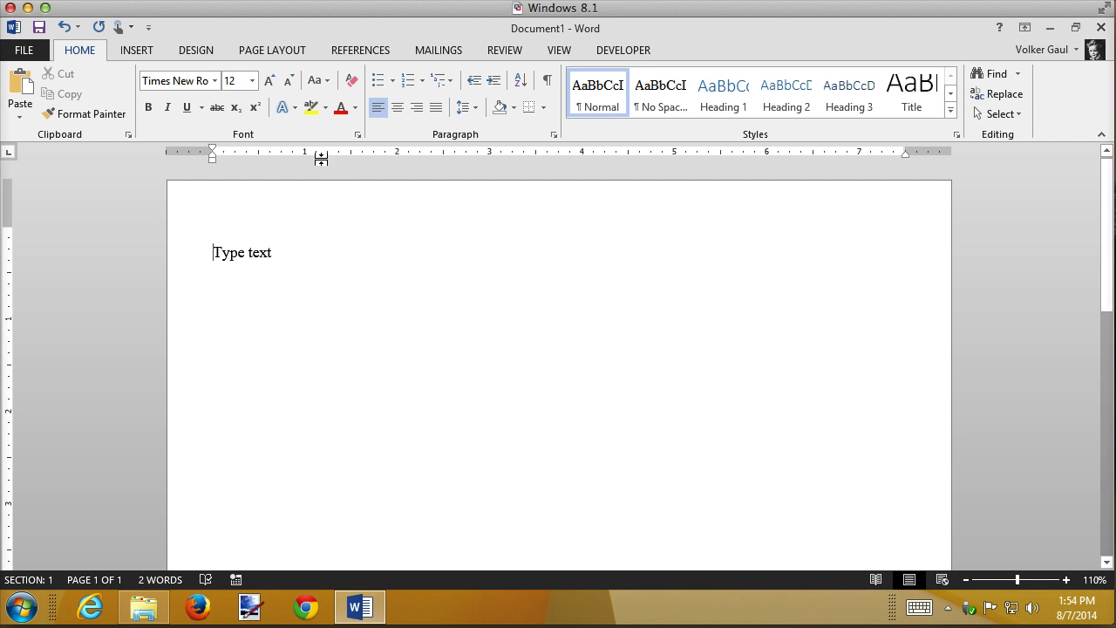
In the Font dialog, choose size 11 and set Times New Roman 11 as default for all Normal.dotm documents.
{"action": "left_click", "coordinate": [356, 136]}
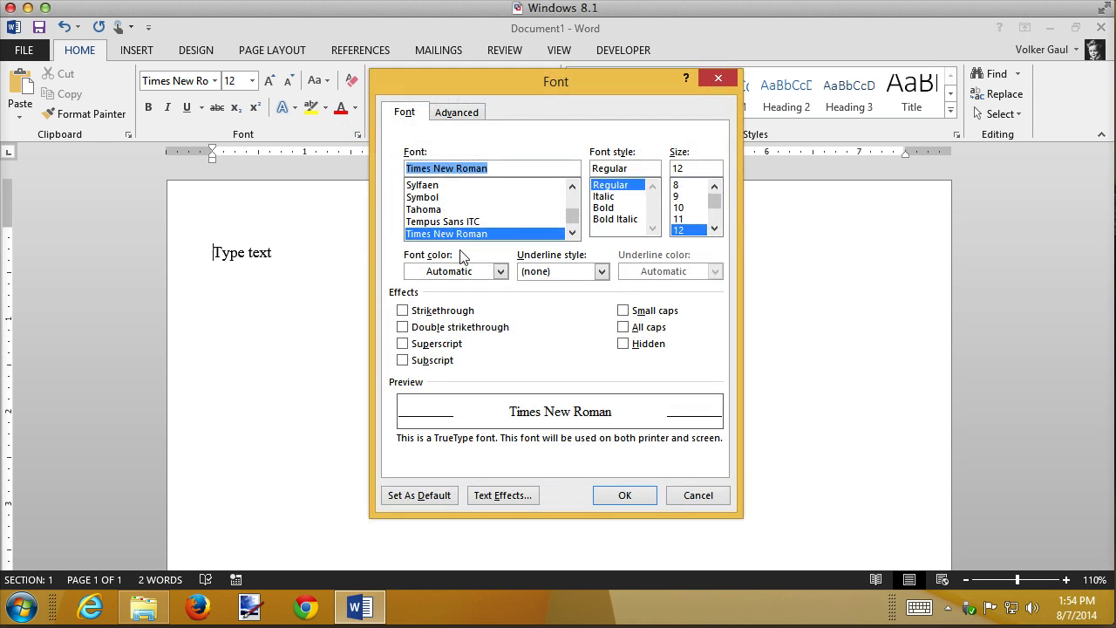
{"action": "left_click", "coordinate": [685, 219]}
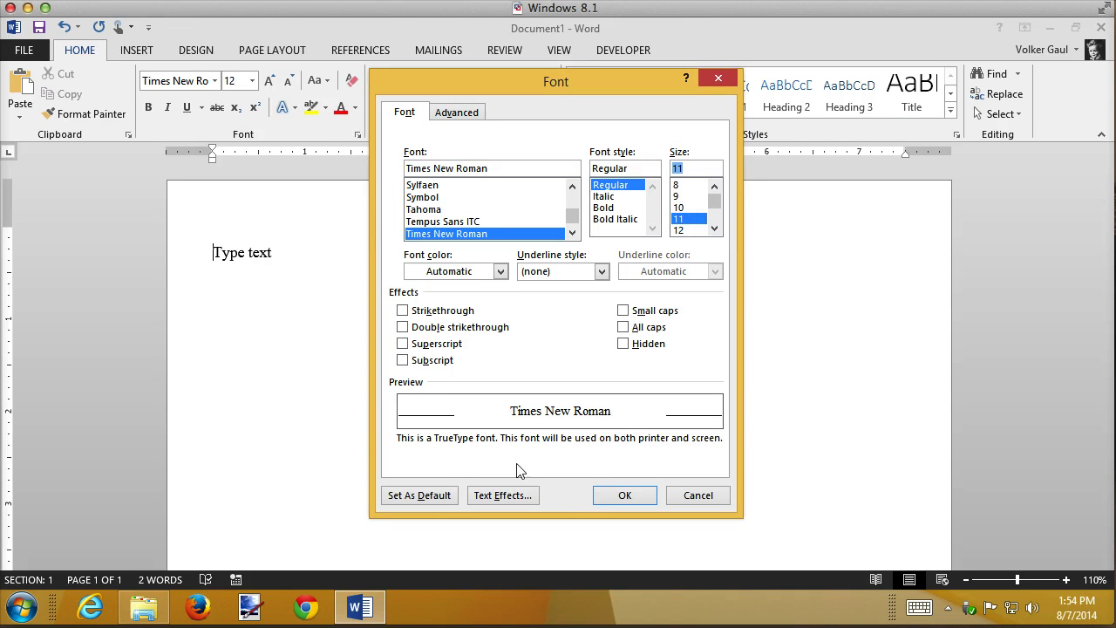
{"action": "left_click", "coordinate": [395, 495]}
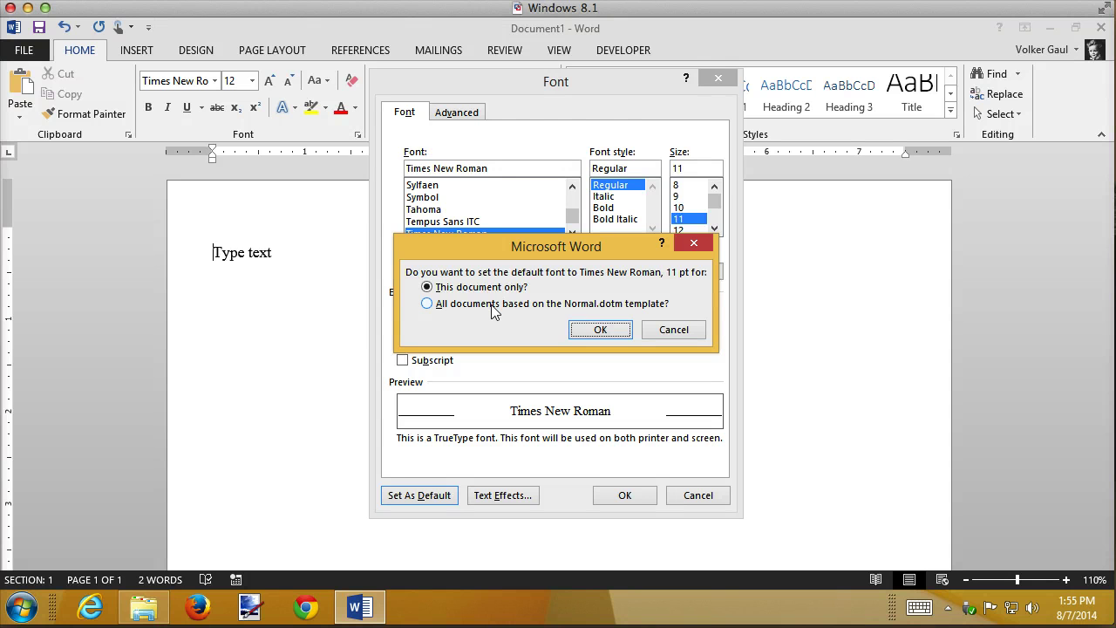
{"action": "left_click", "coordinate": [494, 307]}
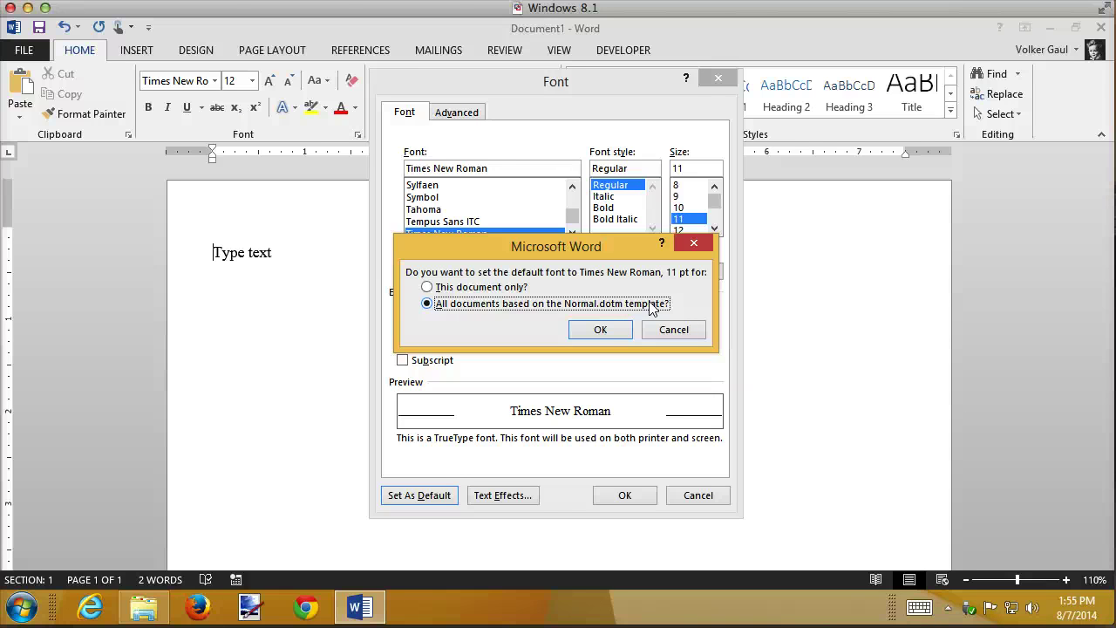
{"action": "left_click", "coordinate": [598, 329]}
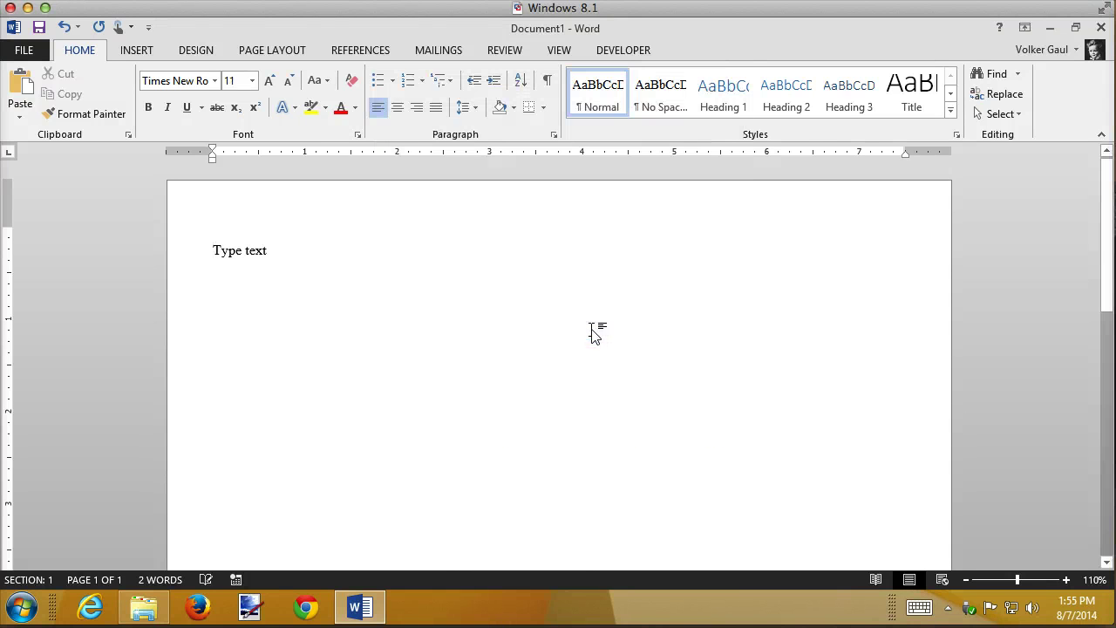
Close the test document with Don't Save, then relaunch Word 2013 with a new Blank document.
{"action": "left_click", "coordinate": [1101, 27]}
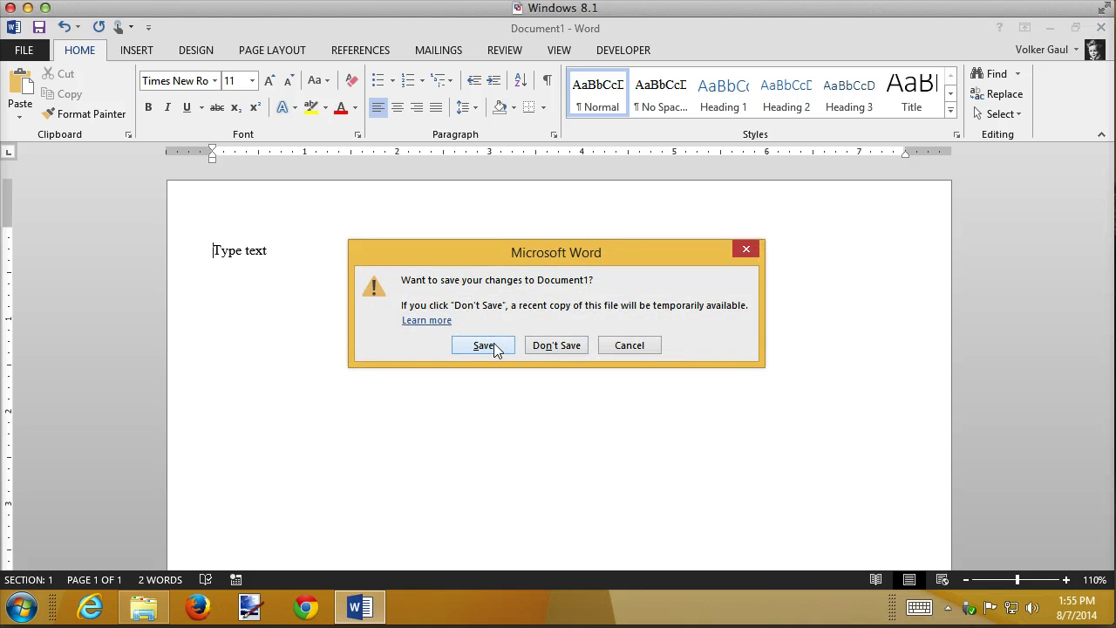
{"action": "left_click", "coordinate": [572, 347]}
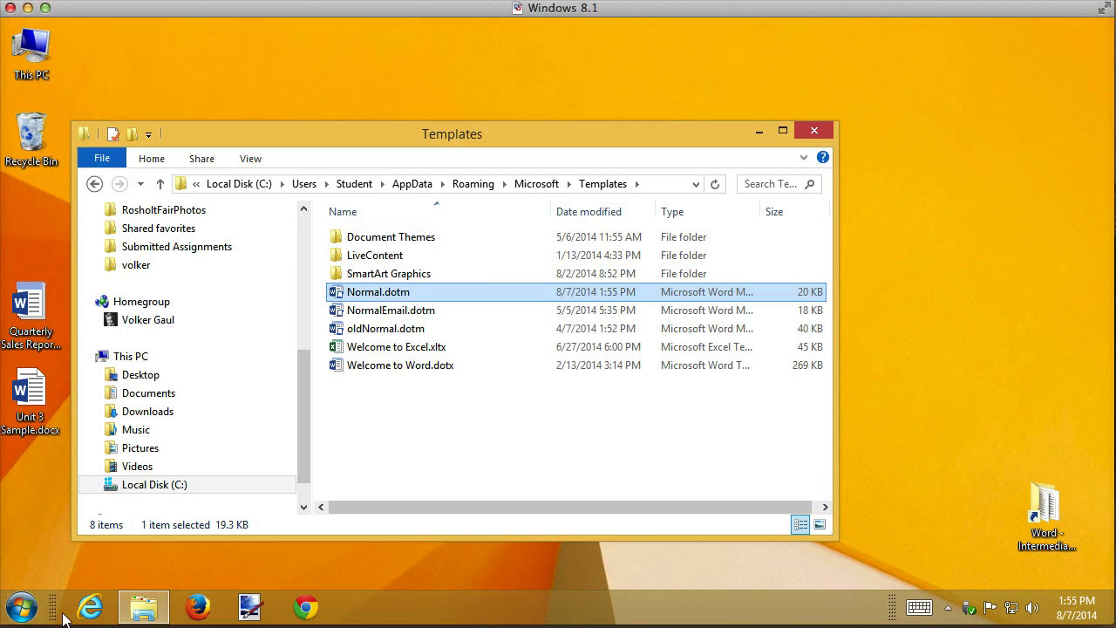
{"action": "left_click", "coordinate": [23, 608]}
{"action": "left_click", "coordinate": [69, 179]}
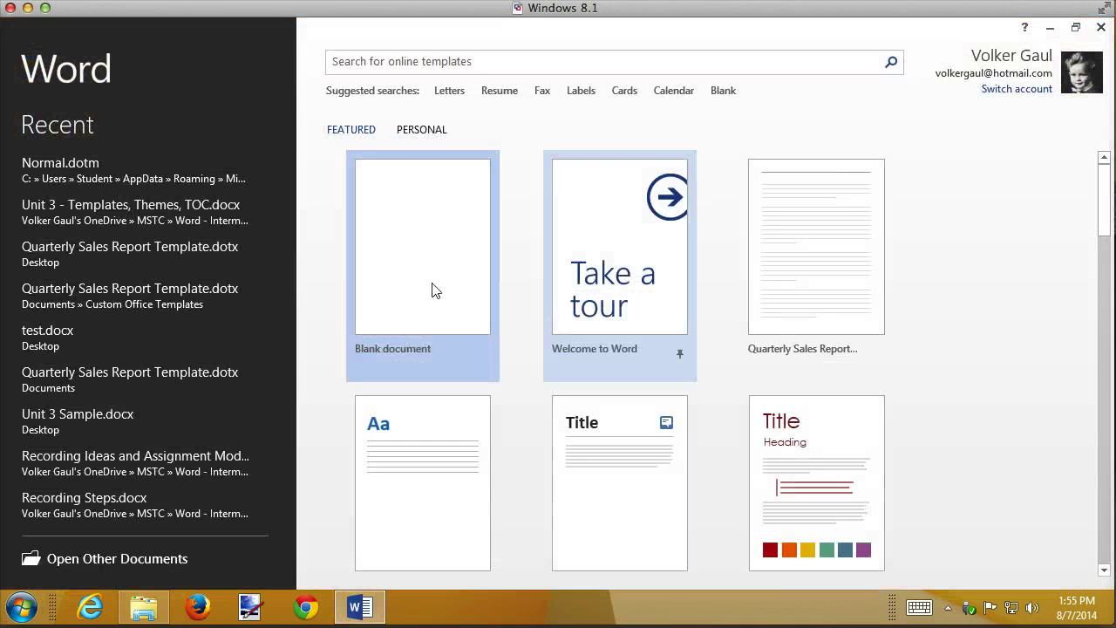
{"action": "left_click", "coordinate": [436, 291]}
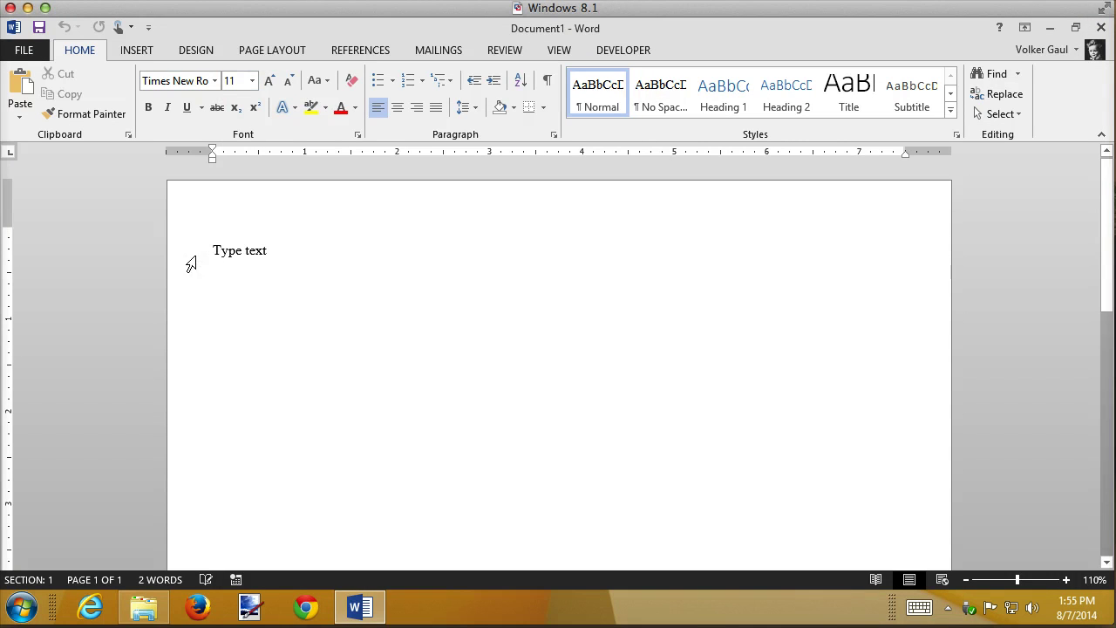
Try No Spacing, Heading 1 and Normal styles on 'Type text', then review paragraph settings without changes.
{"action": "left_click", "coordinate": [666, 100]}
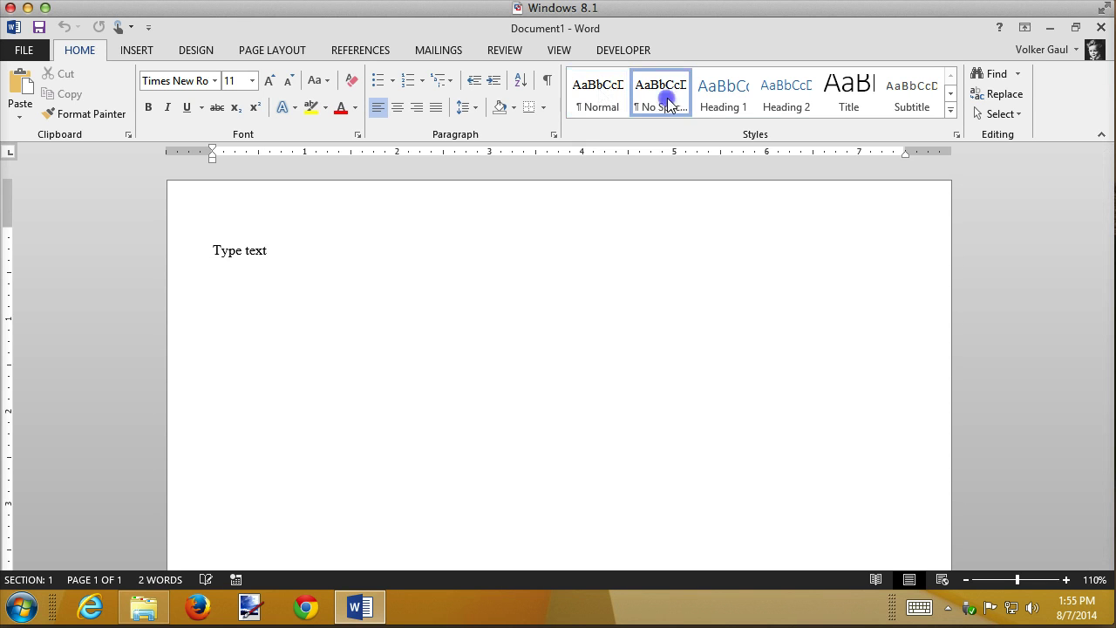
{"action": "left_click", "coordinate": [745, 99]}
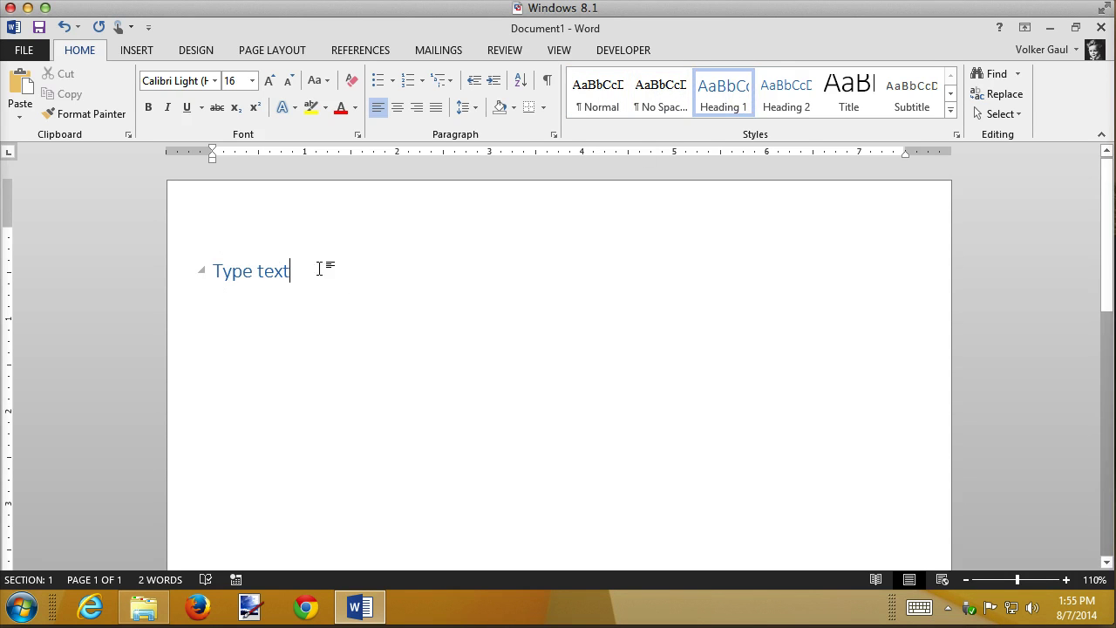
{"action": "left_click", "coordinate": [609, 94]}
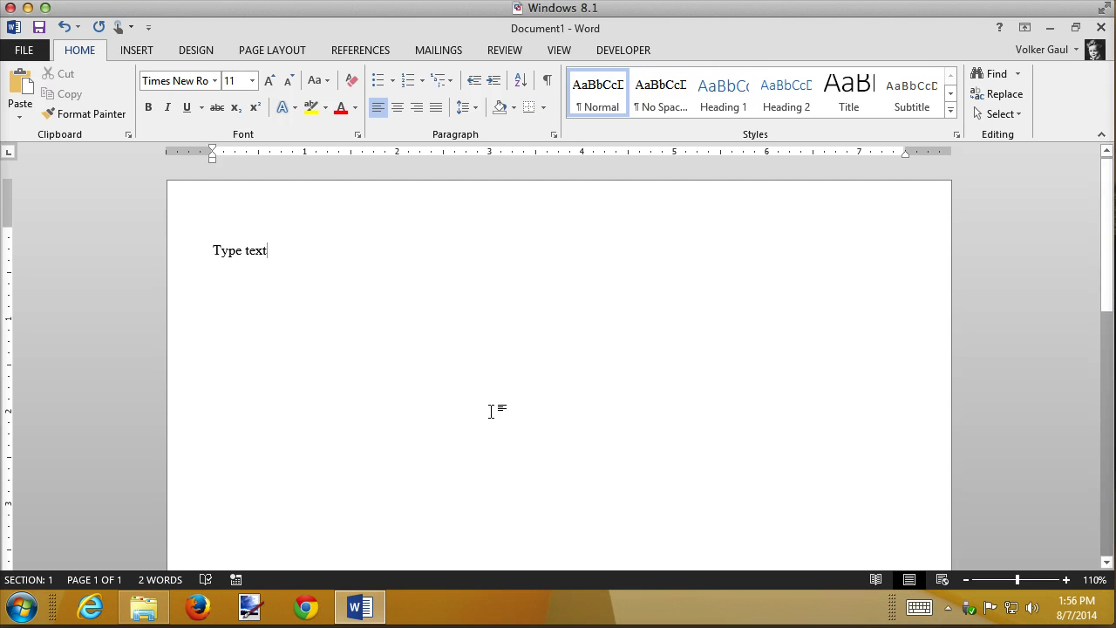
{"action": "left_click", "coordinate": [554, 134]}
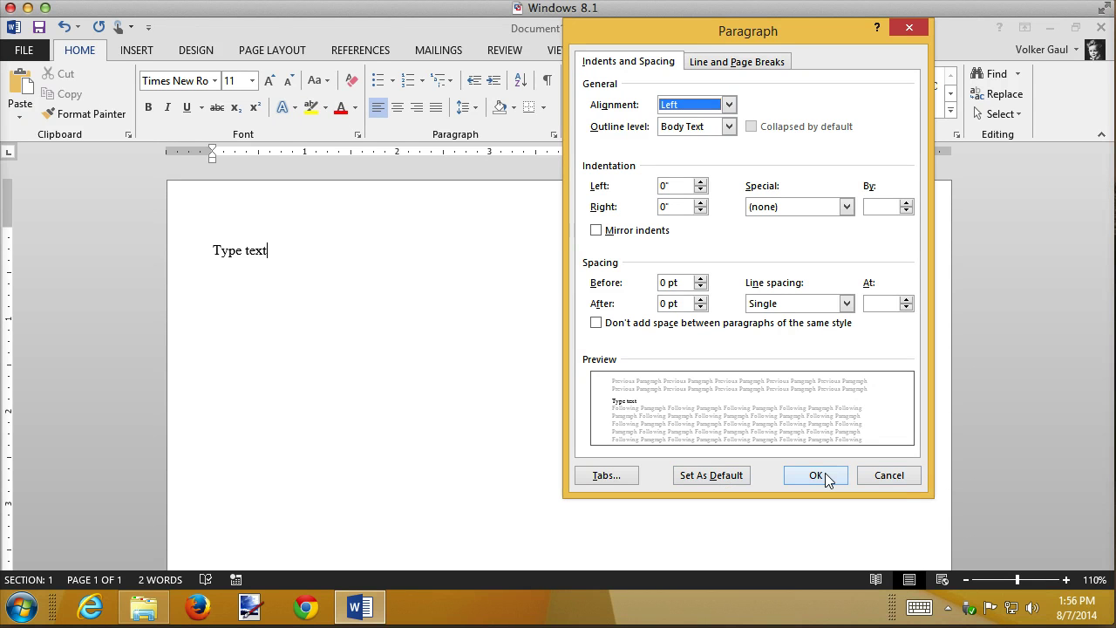
{"action": "left_click", "coordinate": [890, 475]}
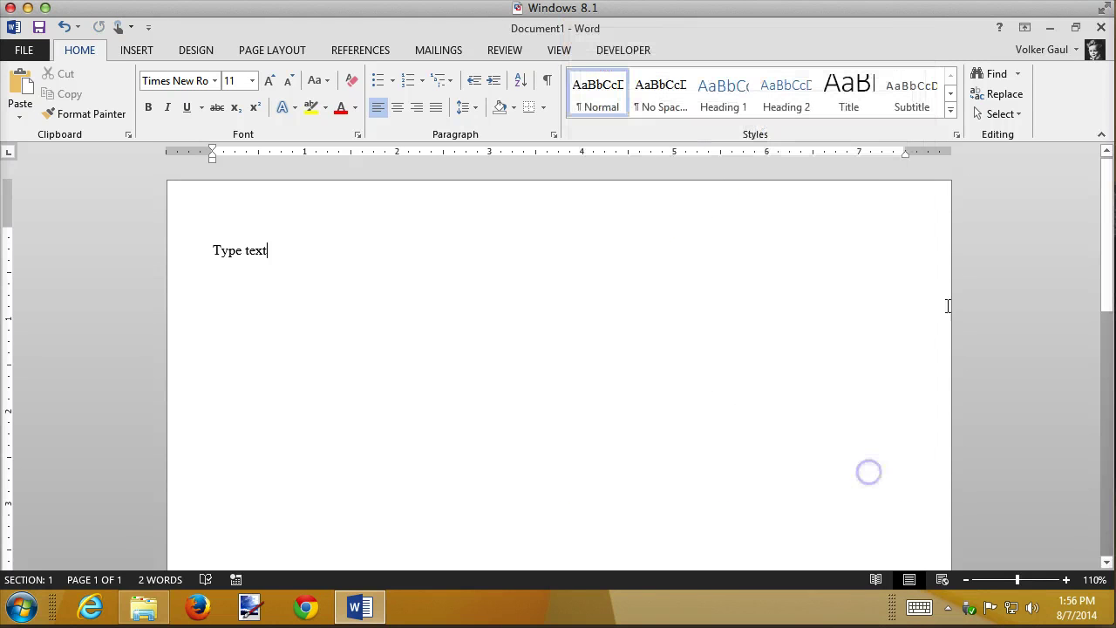
Close Word without saving Document1 and delete the customized Normal.dotm.
{"action": "left_click", "coordinate": [1101, 27]}
{"action": "left_click", "coordinate": [569, 347]}
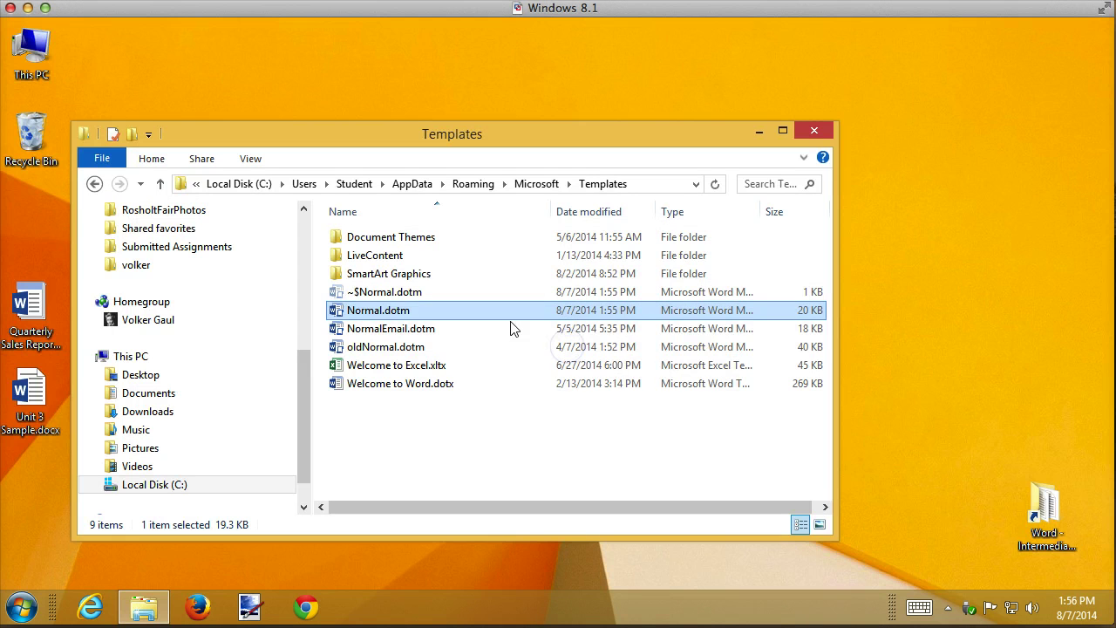
{"action": "right_click", "coordinate": [391, 291]}
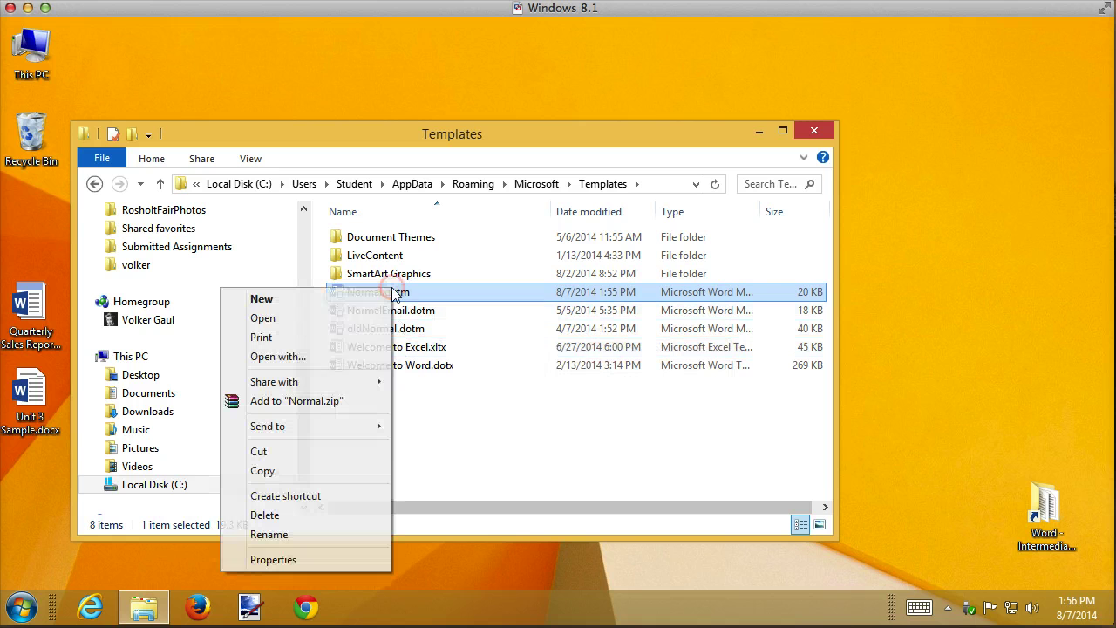
{"action": "left_click", "coordinate": [296, 514]}
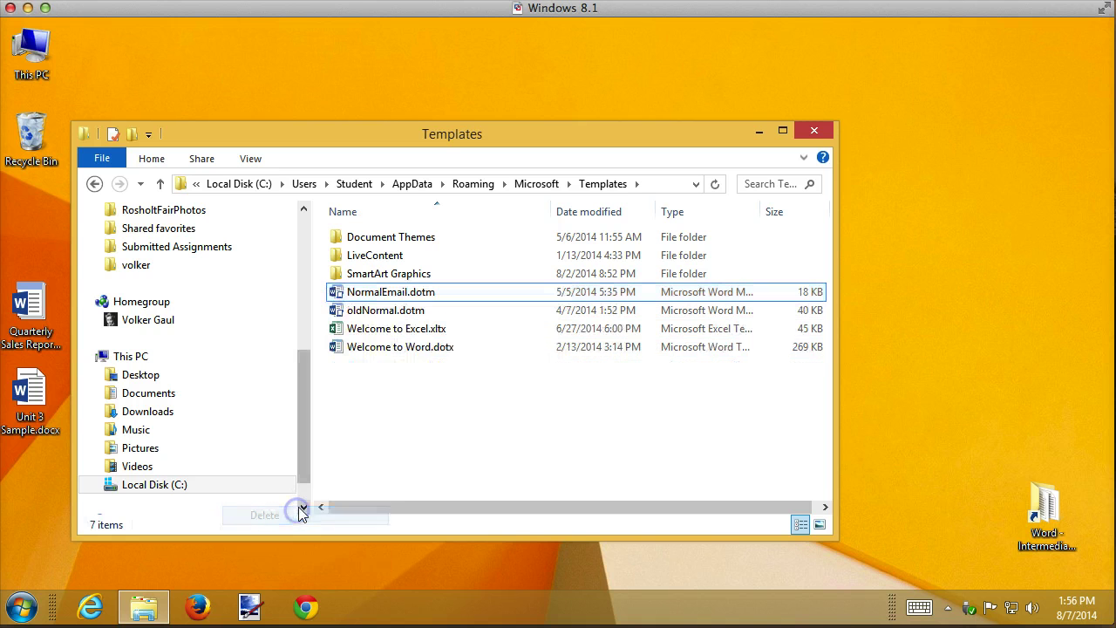
Rename oldNormal.dotm back to Normal.dotm by removing 'old' from its name.
{"action": "left_click", "coordinate": [369, 318]}
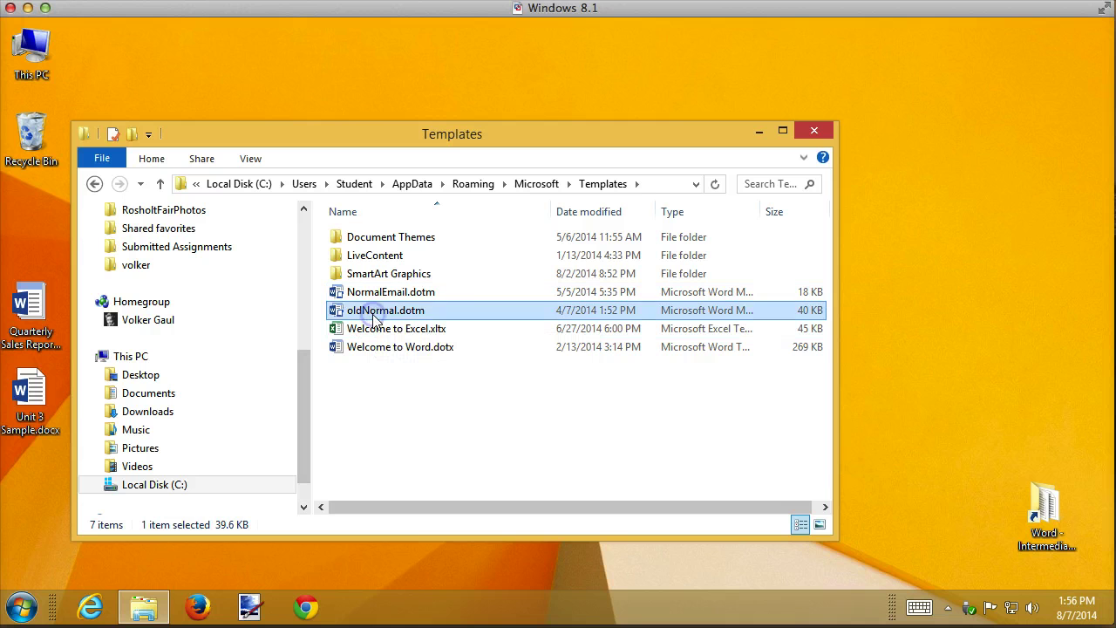
{"action": "left_click", "coordinate": [369, 315]}
{"action": "left_click", "coordinate": [362, 312]}
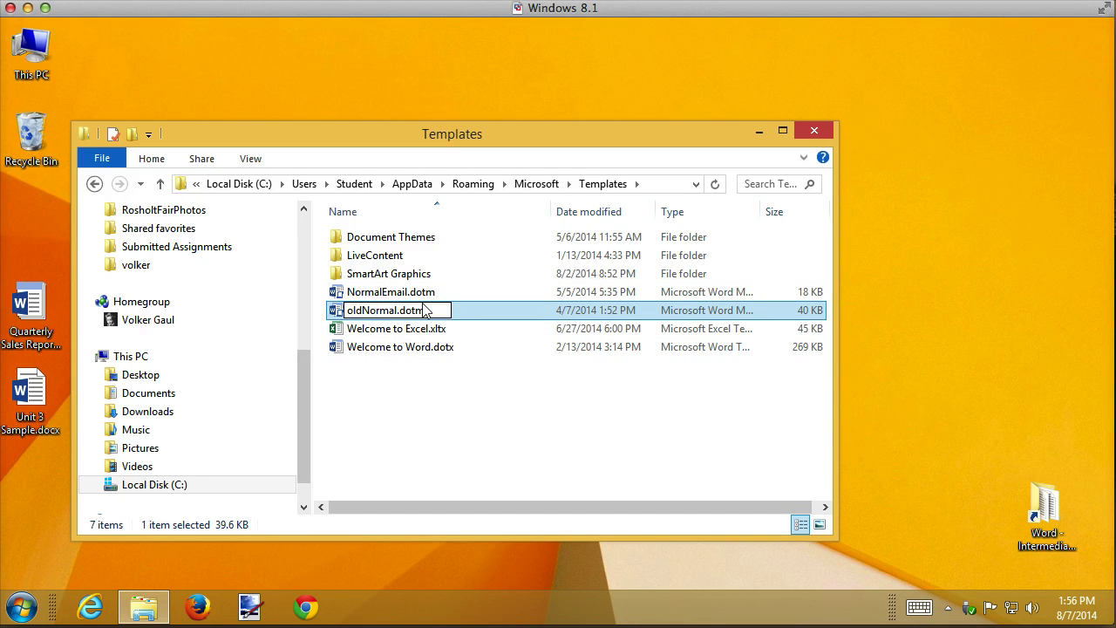
{"action": "key", "text": "BackSpace"}
{"action": "key", "text": "BackSpace"}
{"action": "key", "text": "BackSpace"}
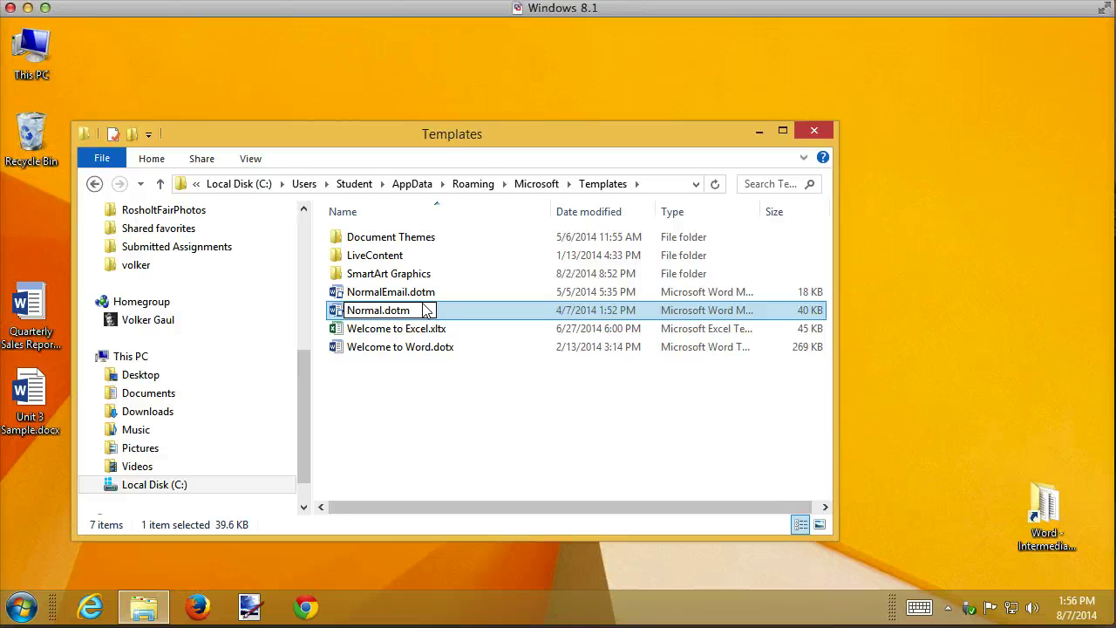
{"action": "key", "text": "Return"}
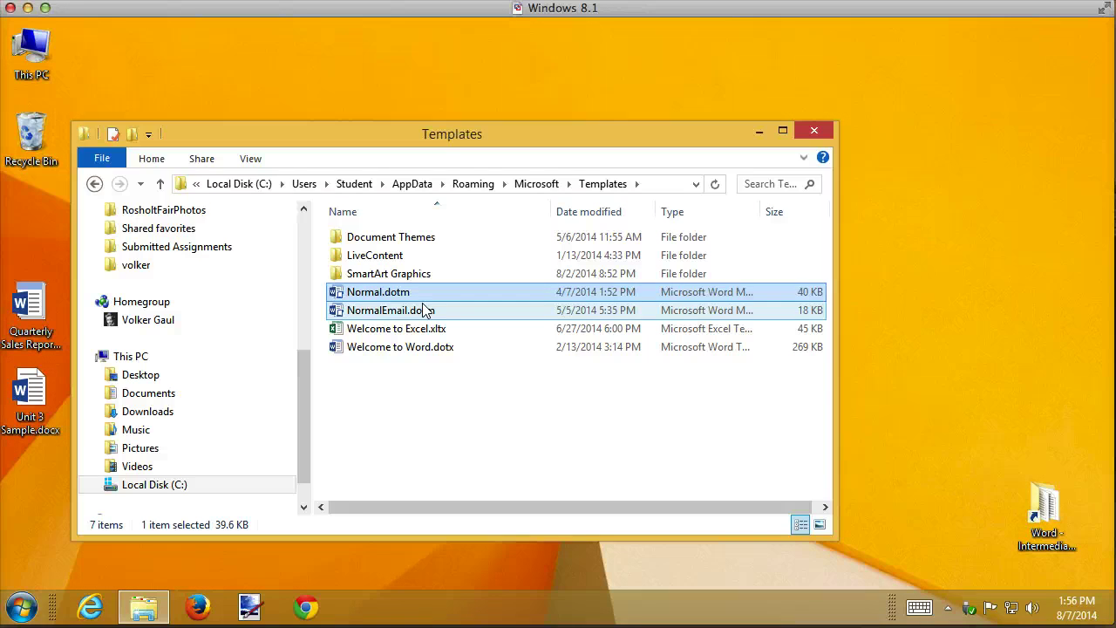